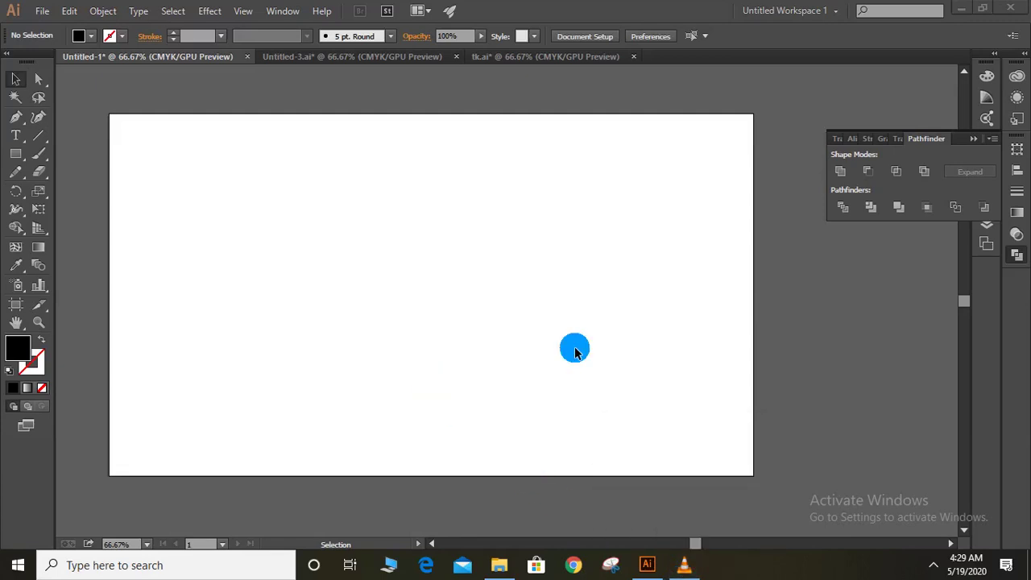
Refocus the blank artboard and pick the Type tool to add a letter.
left_click(933, 565)
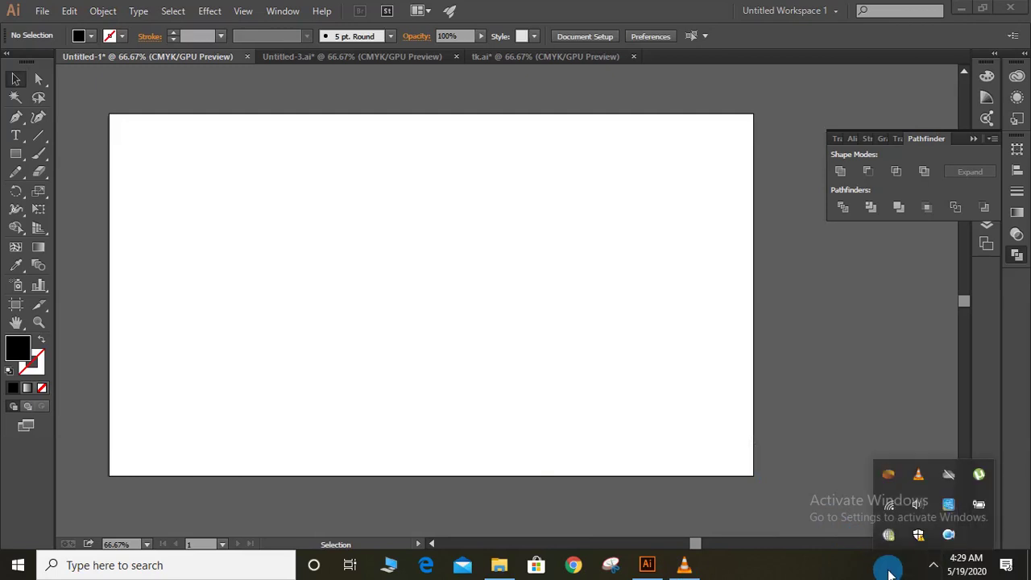
left_click(733, 402)
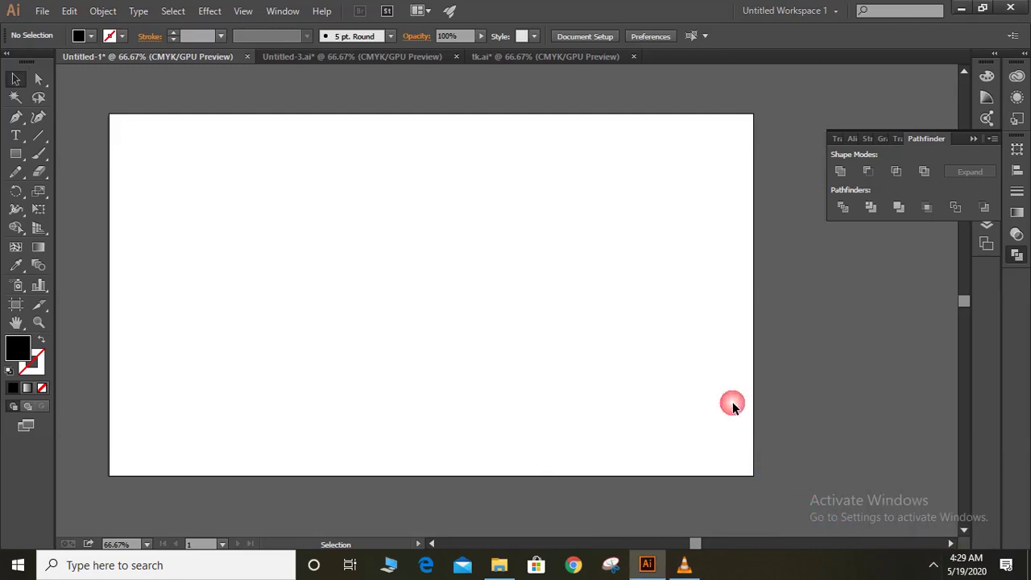
left_click(15, 136)
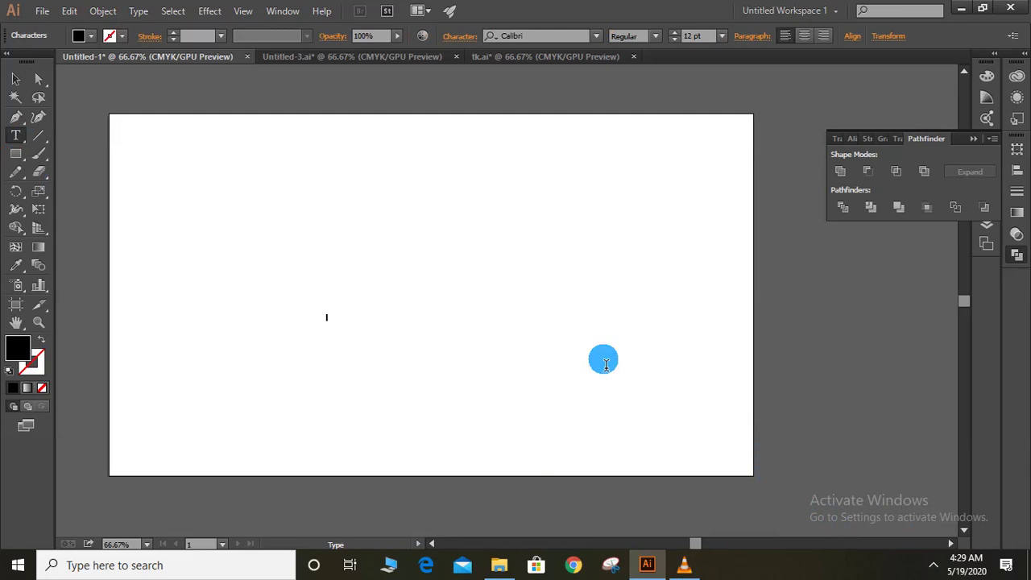
Type a letter P on the artboard and scale it up from its corners.
left_click(605, 364)
left_click(221, 156)
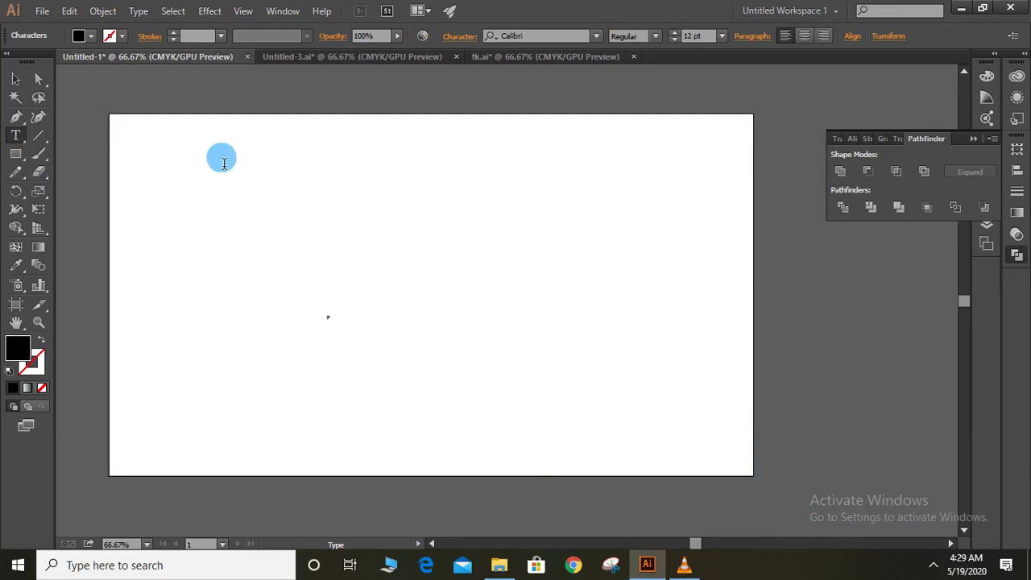
left_click(14, 79)
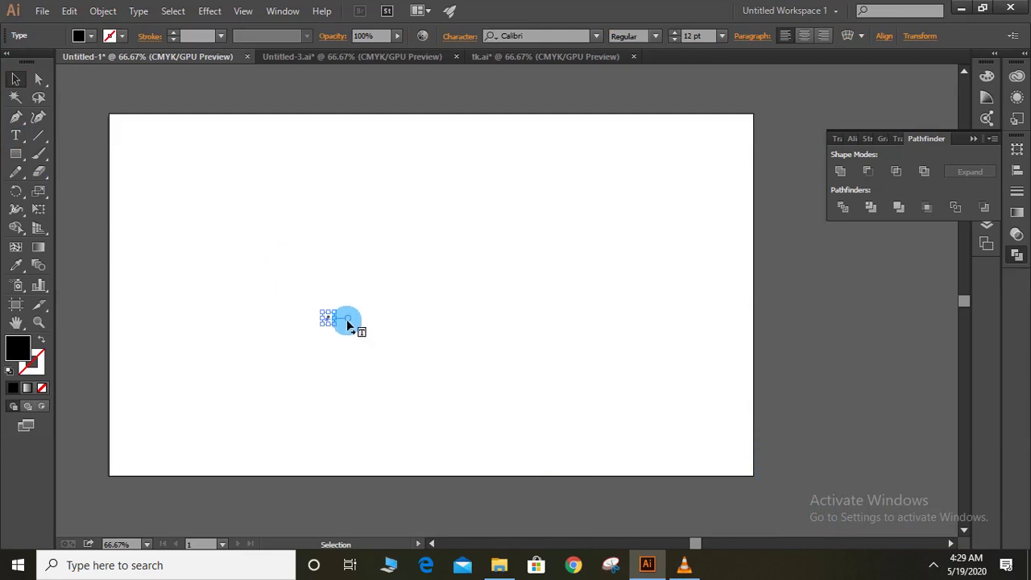
left_click_drag(340, 332, 444, 400)
mouse_move(395, 338)
left_mouse_down()
mouse_move(355, 241)
mouse_move(286, 171)
left_mouse_up()
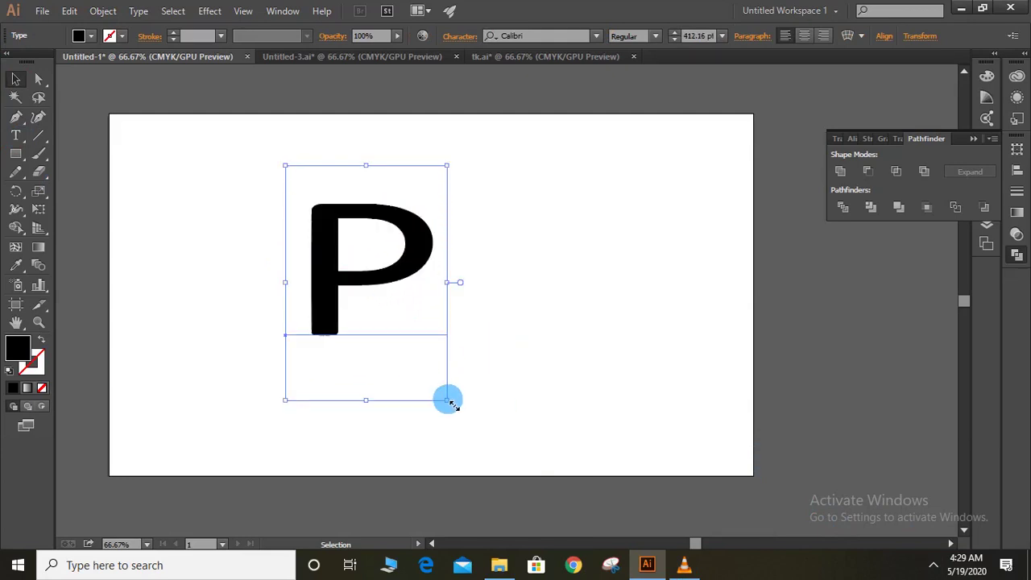
left_click_drag(448, 400, 539, 444)
Apply Monotype Corsiva to the P, enlarge it to about 796 pt and centre it.
left_click(596, 36)
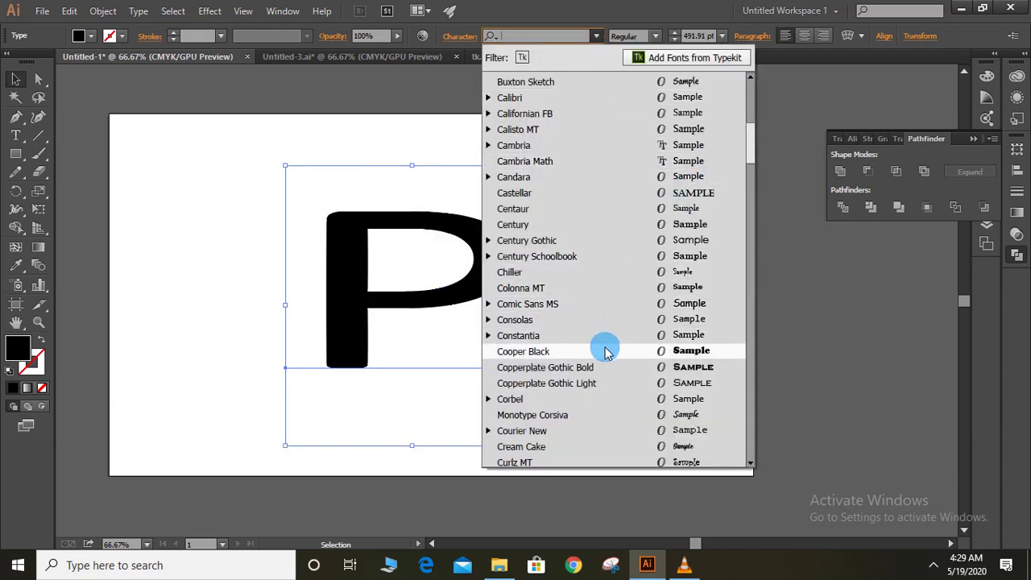
left_click(603, 414)
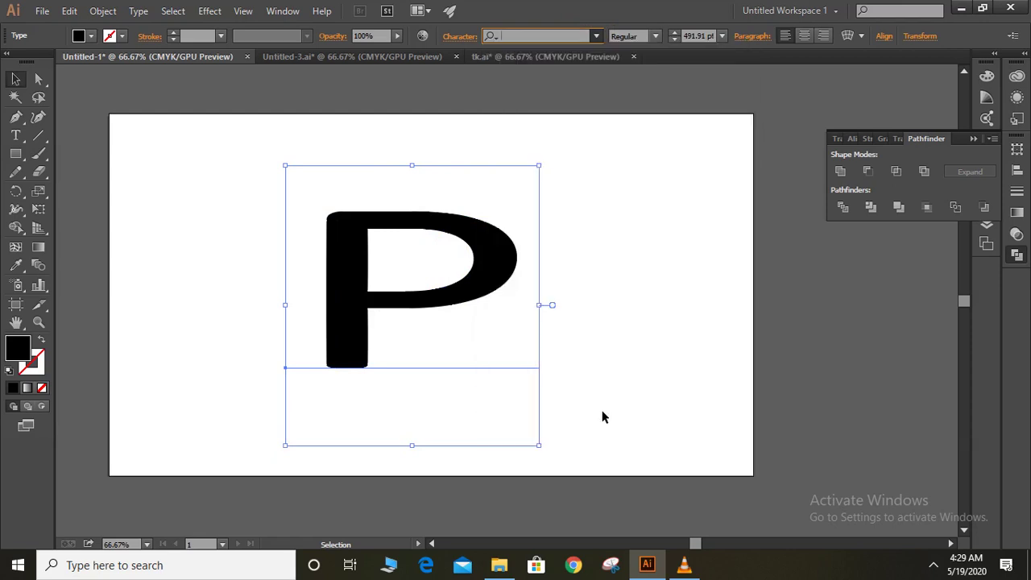
mouse_move(573, 260)
left_mouse_down()
mouse_move(530, 186)
mouse_move(609, 435)
mouse_move(658, 489)
left_mouse_up()
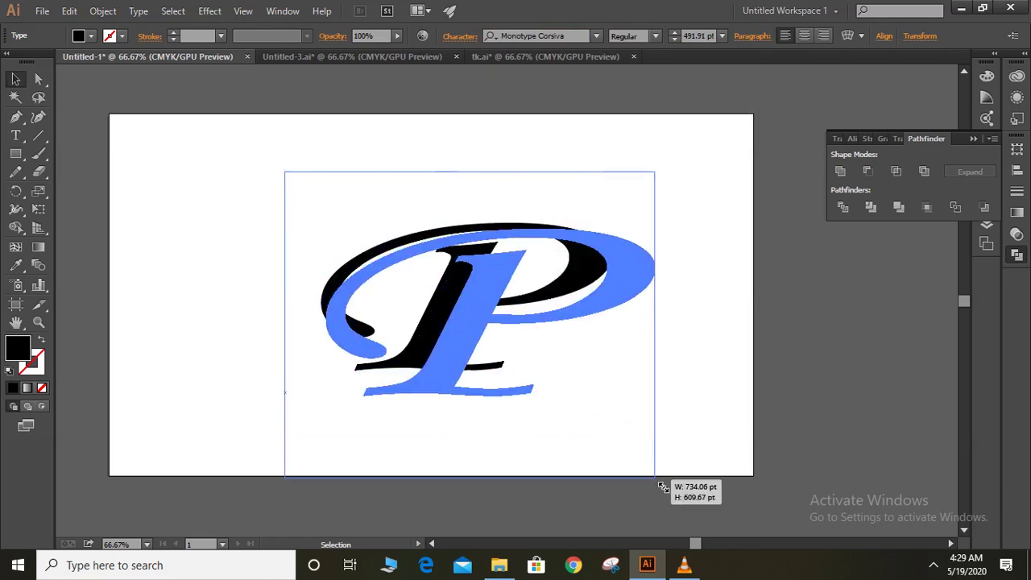
left_click_drag(507, 260, 482, 181)
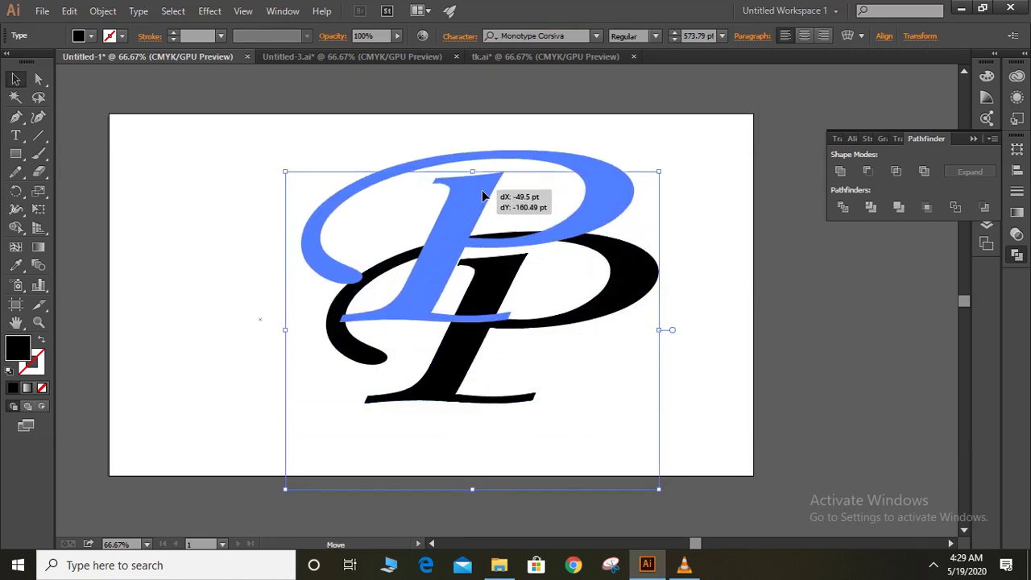
left_click_drag(635, 409, 672, 527)
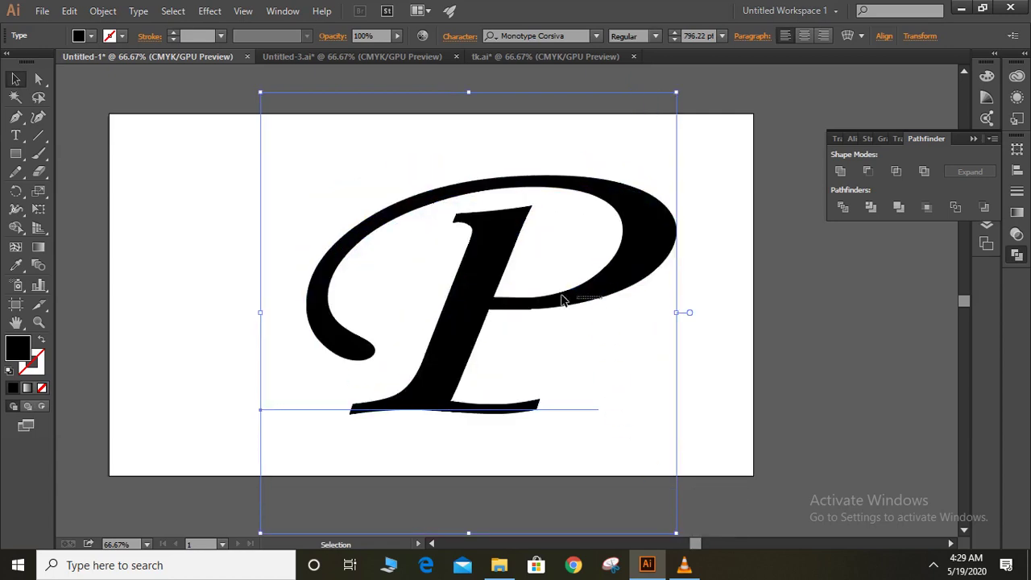
left_click_drag(480, 306, 426, 306)
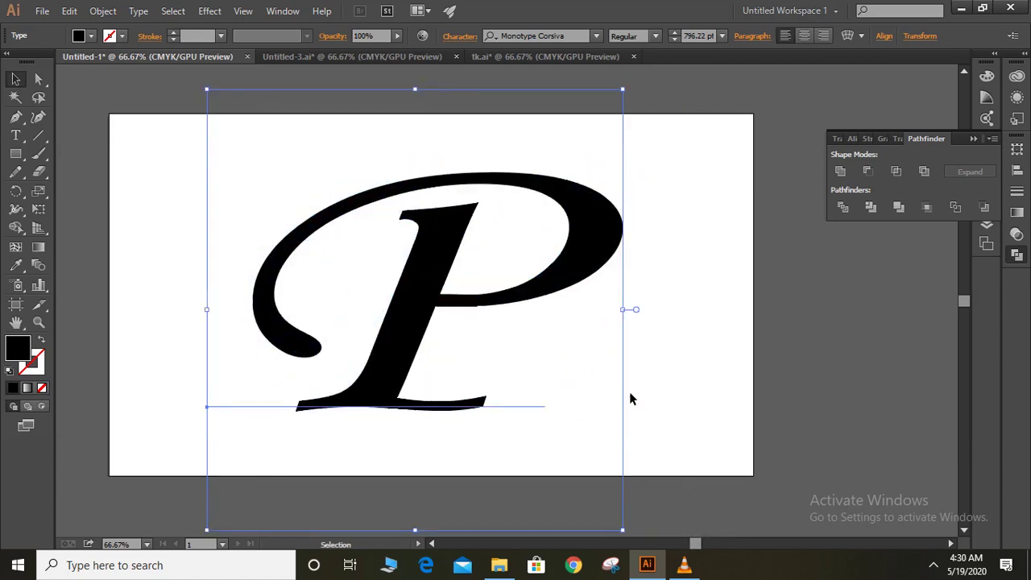
left_click(287, 238)
left_click(16, 153)
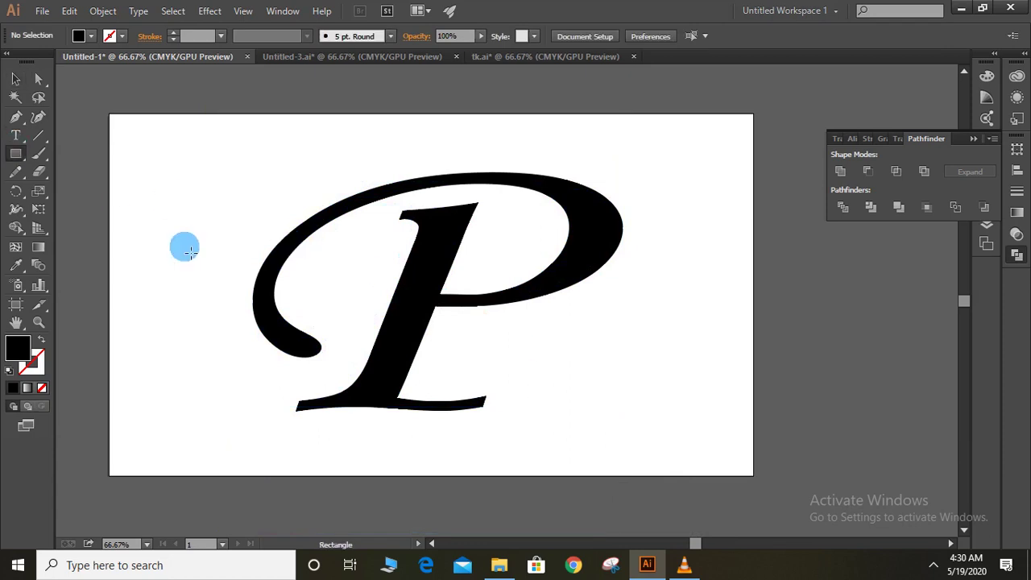
Draw a thin black bar across the P and shorten it from the left.
mouse_move(223, 244)
left_mouse_down()
mouse_move(234, 256)
mouse_move(673, 276)
mouse_move(665, 255)
left_mouse_up()
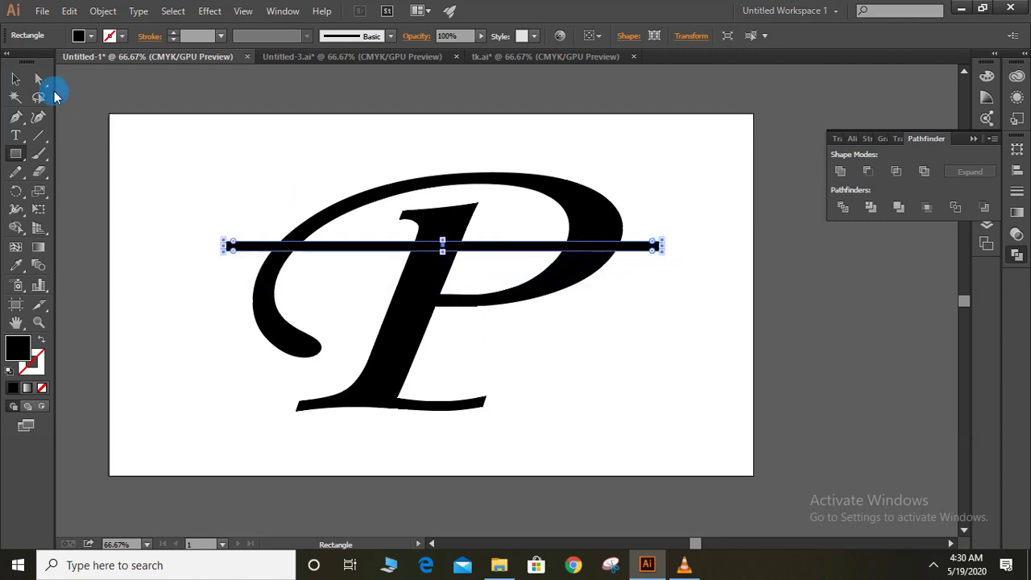
left_click(19, 78)
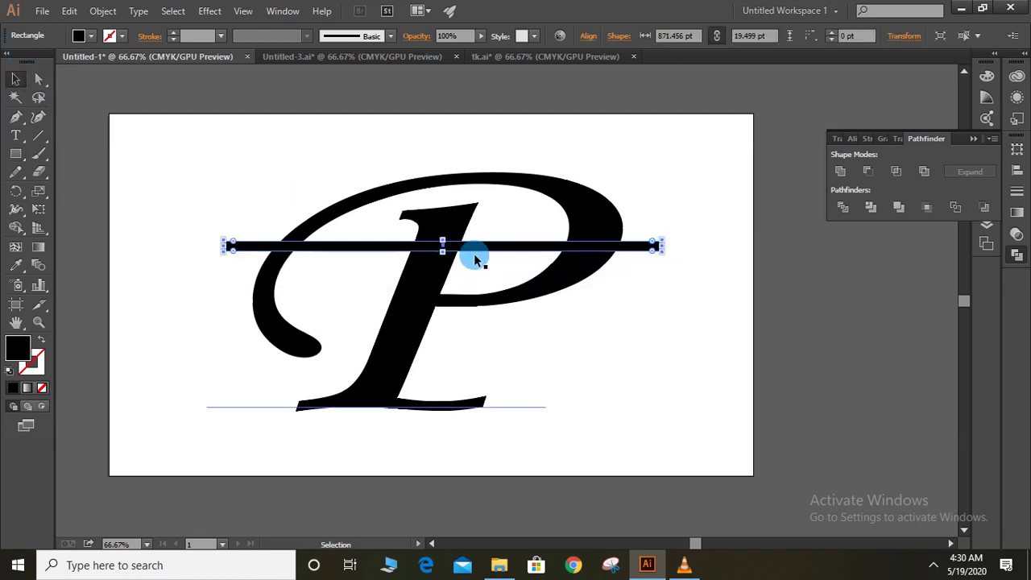
mouse_move(492, 247)
left_mouse_down()
mouse_move(474, 276)
mouse_move(467, 269)
left_mouse_up()
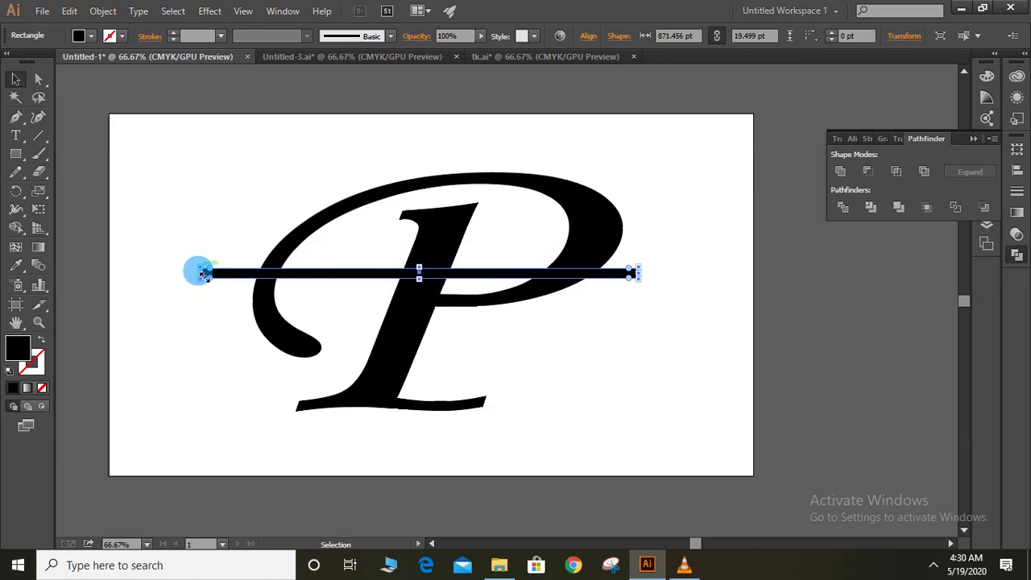
left_click(202, 276)
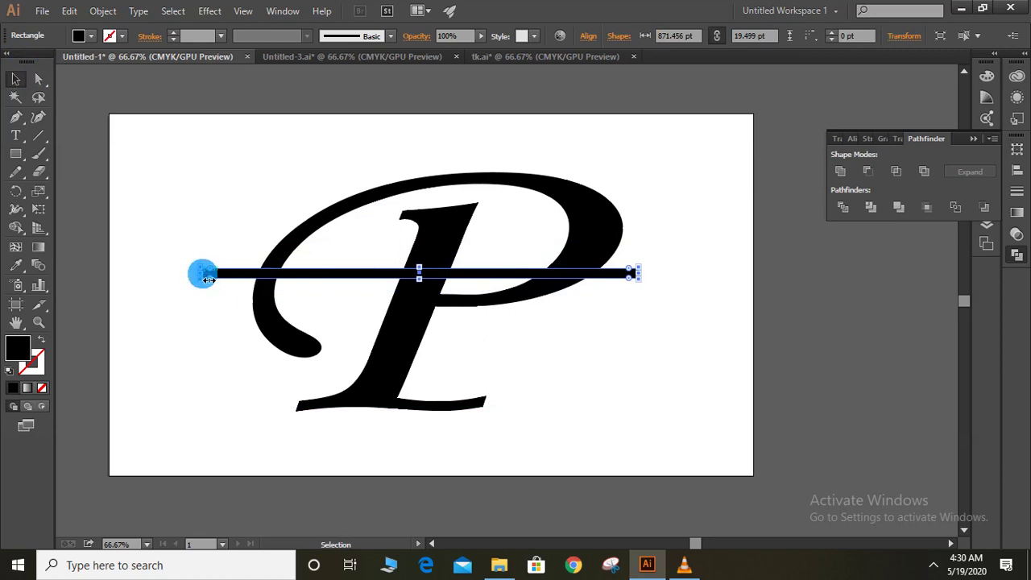
left_click_drag(208, 279, 495, 278)
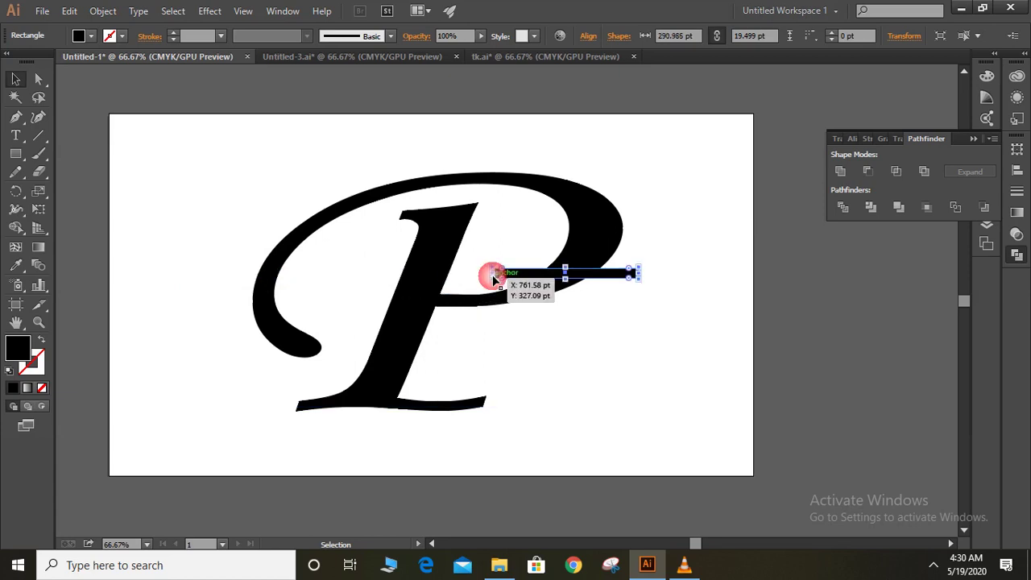
Paste two copies of the bar across the P's left swoop and its stem.
key("ctrl+c")
key("ctrl+v")
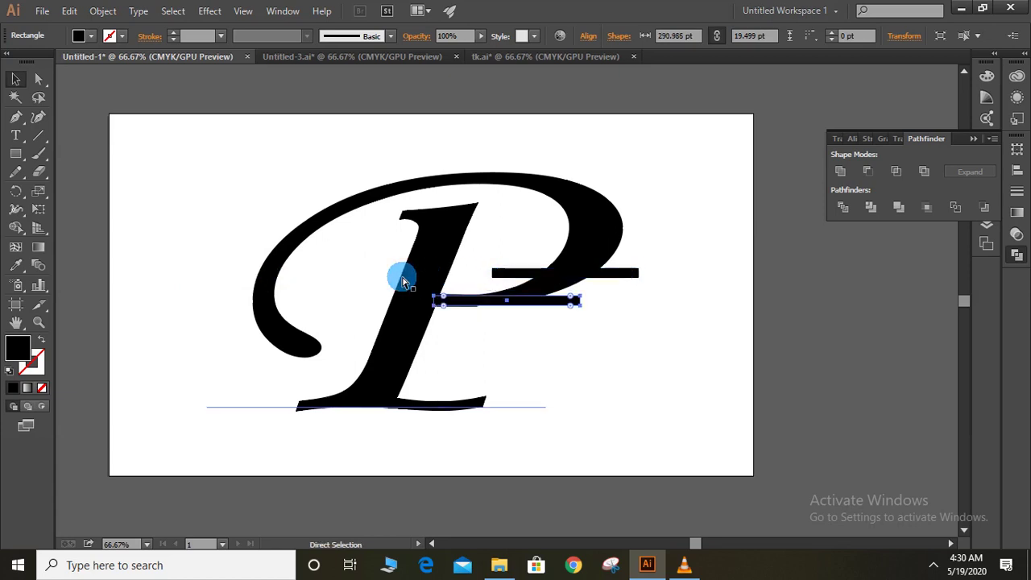
mouse_move(480, 301)
left_mouse_down()
mouse_move(304, 294)
mouse_move(283, 278)
left_mouse_up()
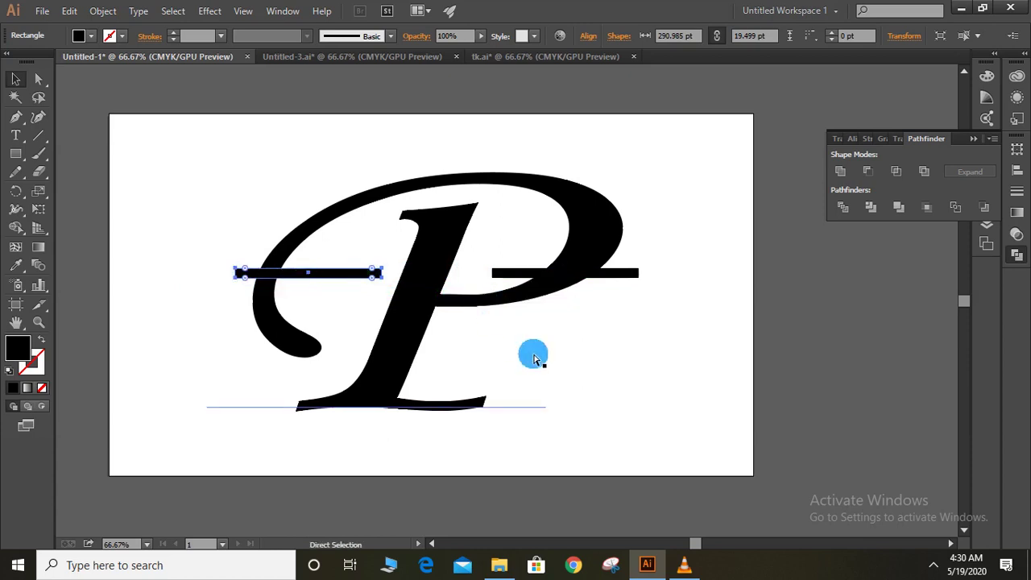
key("ctrl+v")
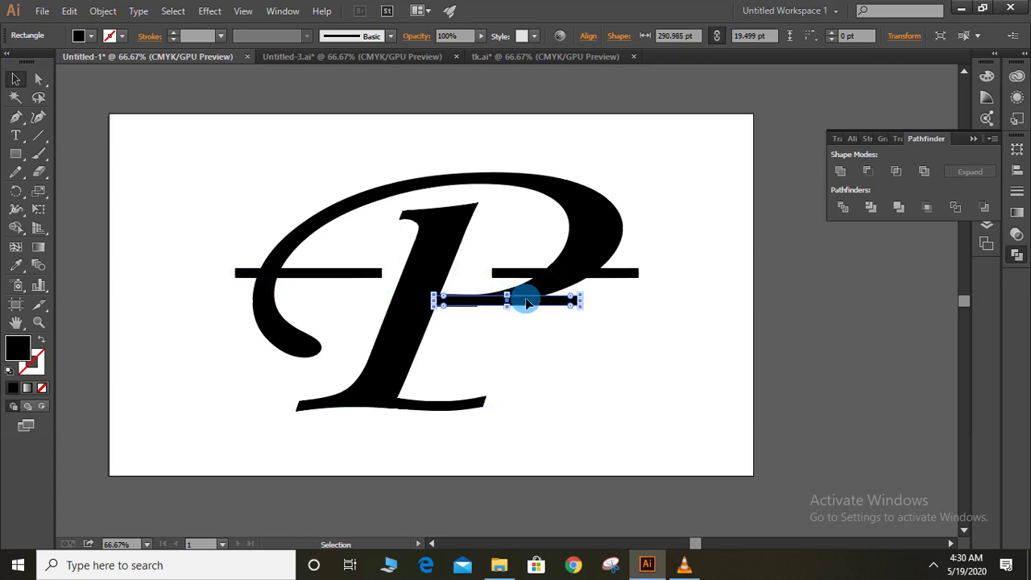
left_click_drag(527, 302, 461, 249)
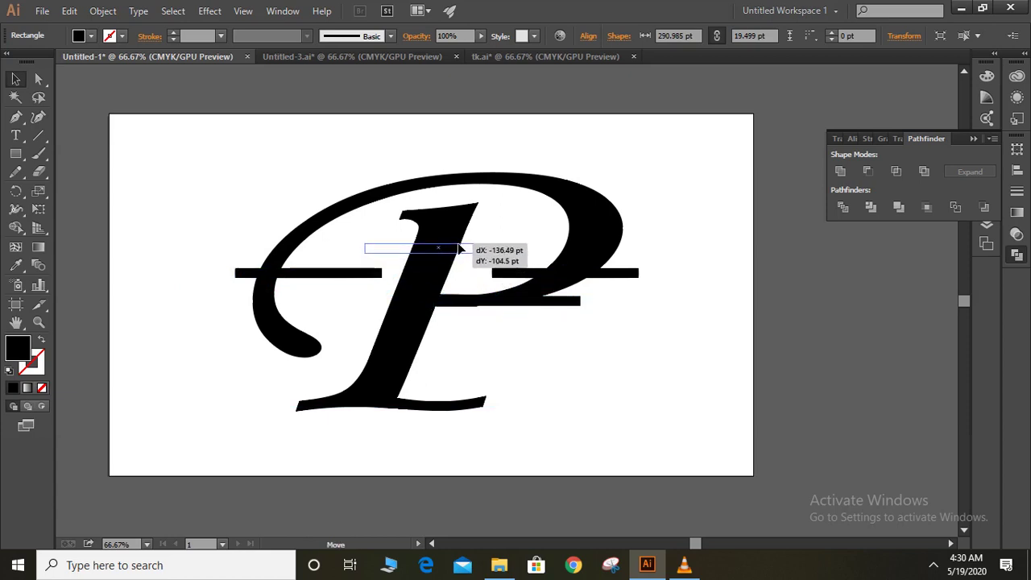
left_click(511, 352)
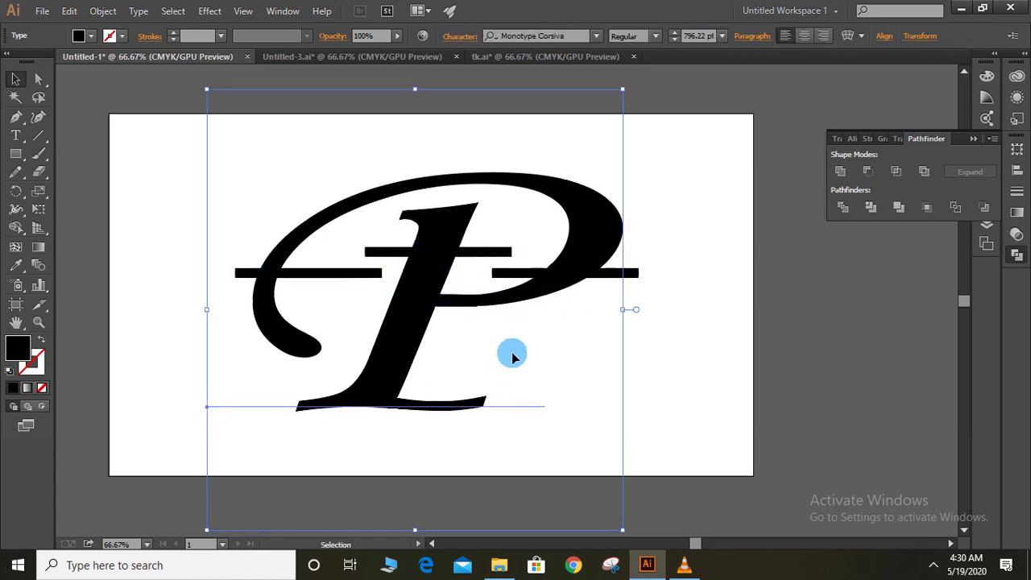
Create outlines from the P, select it with all bars, and apply Pathfinder Divide.
right_click(334, 211)
left_click(391, 304)
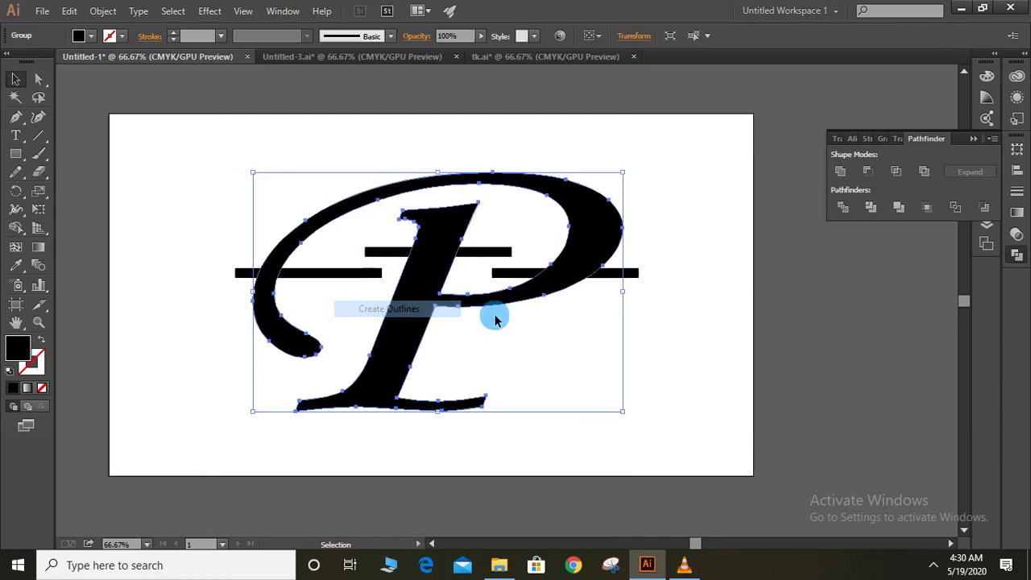
left_click(676, 368)
left_click_drag(676, 367, 239, 156)
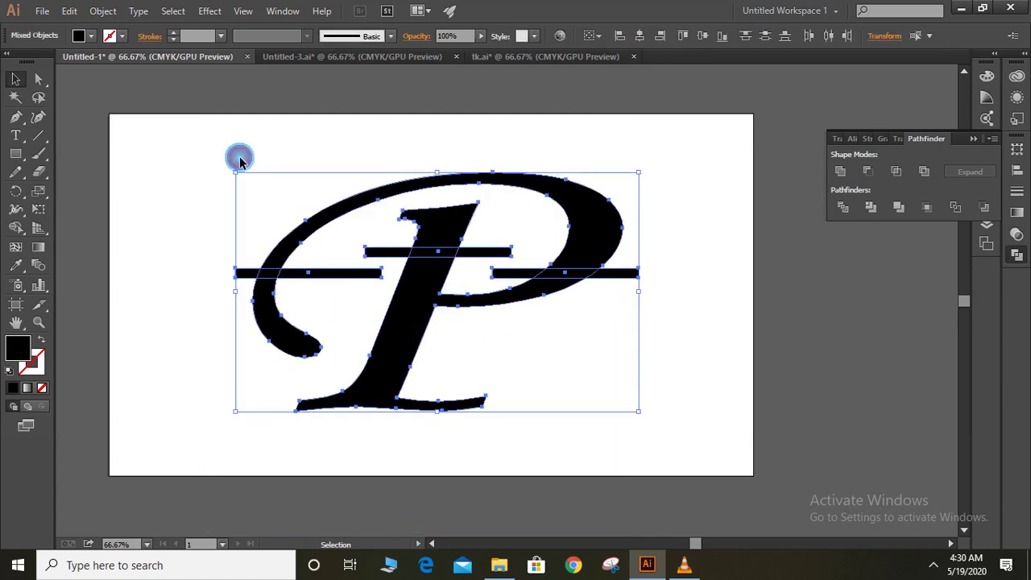
left_click(839, 209)
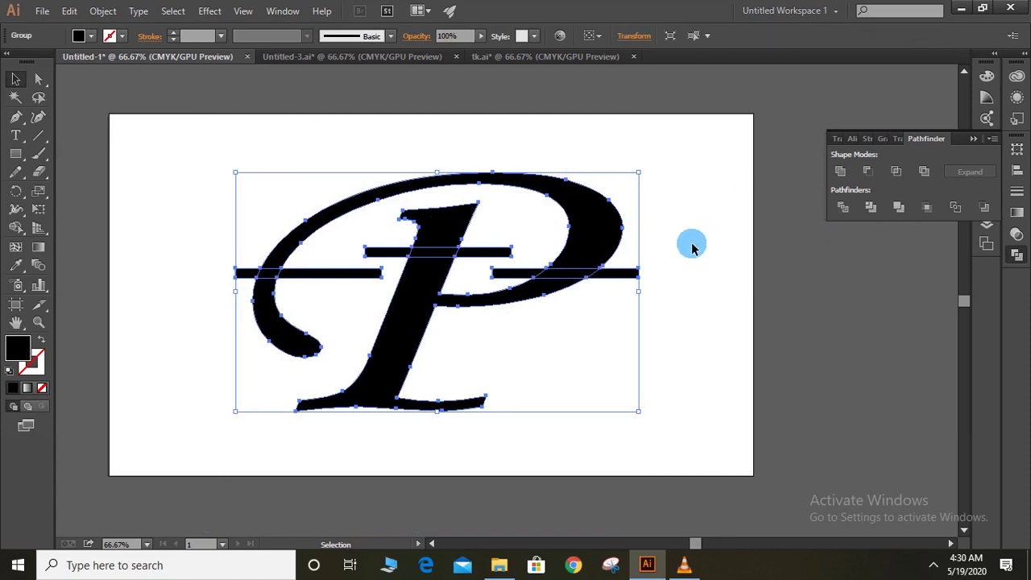
left_click(690, 241)
left_click(625, 277)
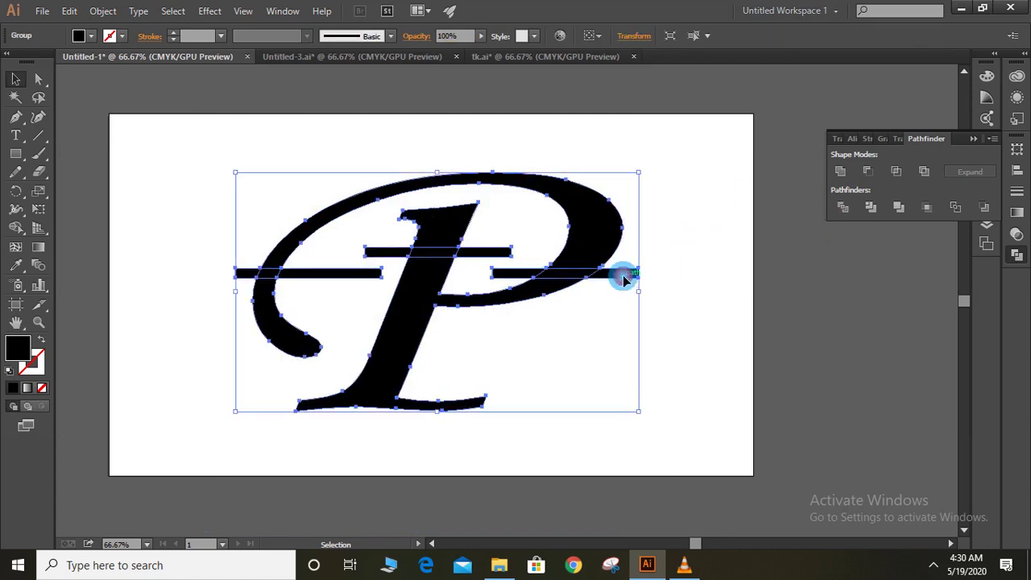
Ungroup the divided art and delete the bar pieces right of the P and in its bowl.
right_click(624, 279)
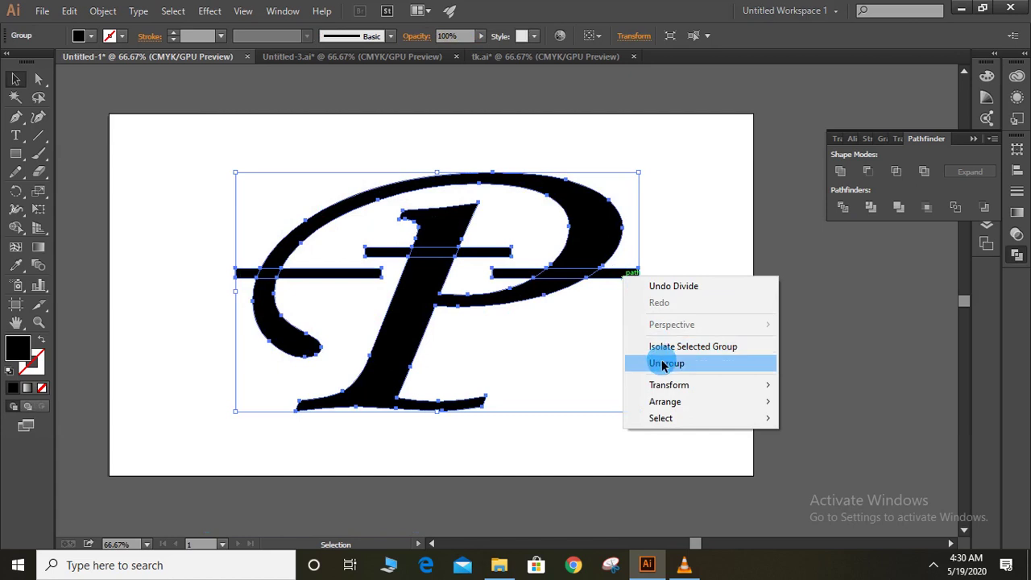
left_click(661, 361)
left_click(621, 295)
left_click(620, 278)
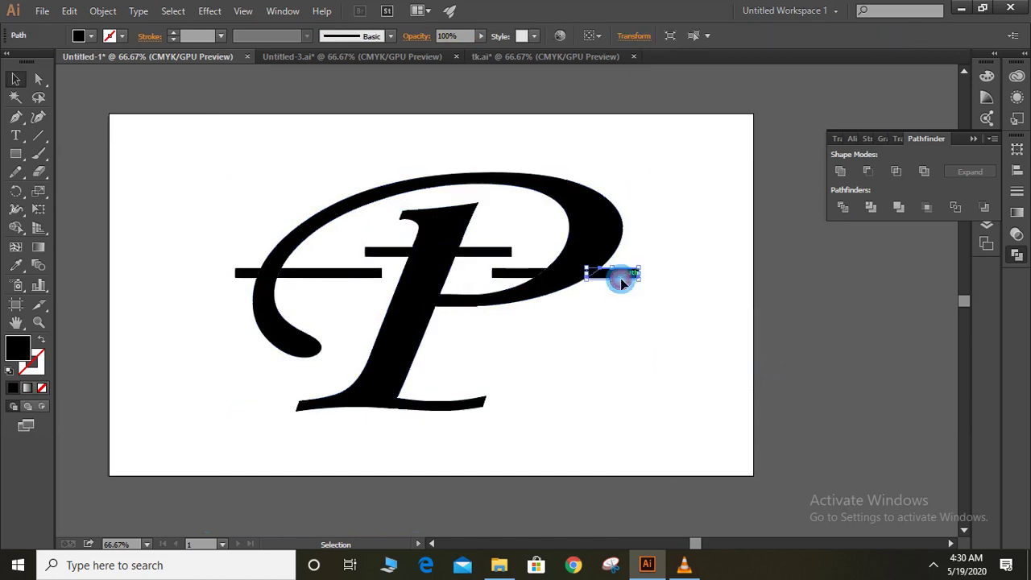
key("Delete")
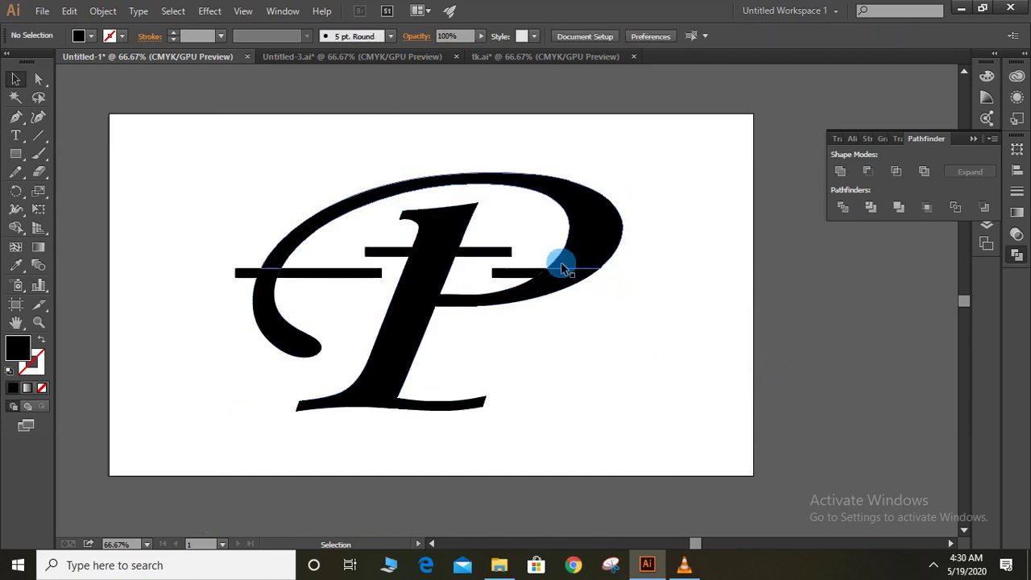
left_click(569, 278)
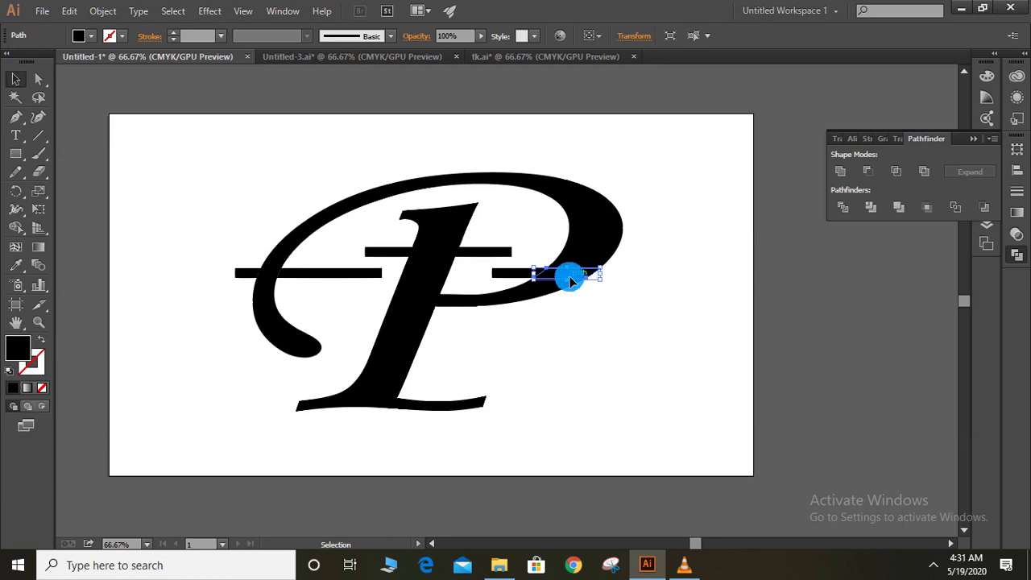
key("Delete")
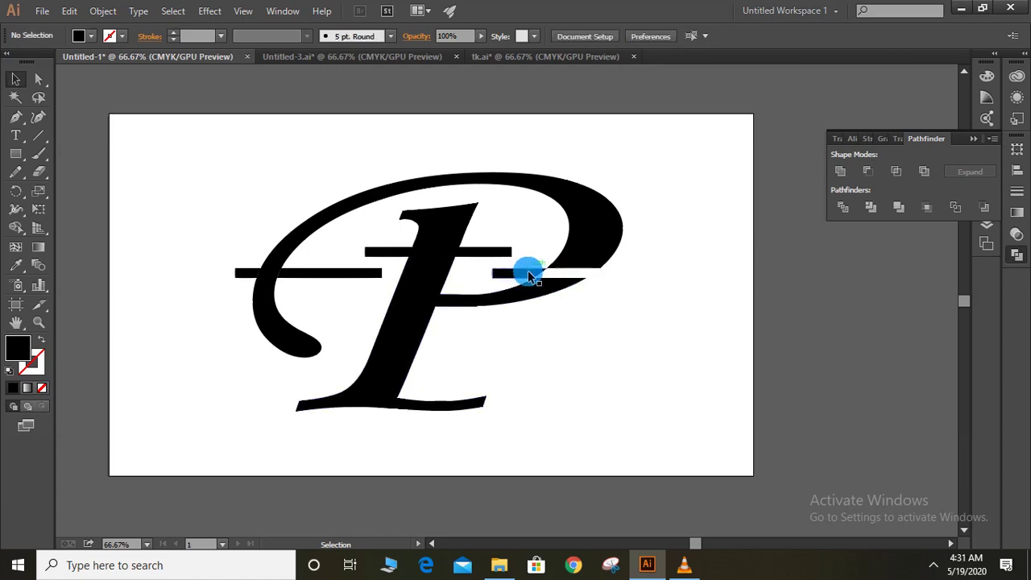
left_click(527, 273)
key("Delete")
Delete the upper bar across the stem and the remaining left bar.
left_click_drag(519, 251, 396, 253)
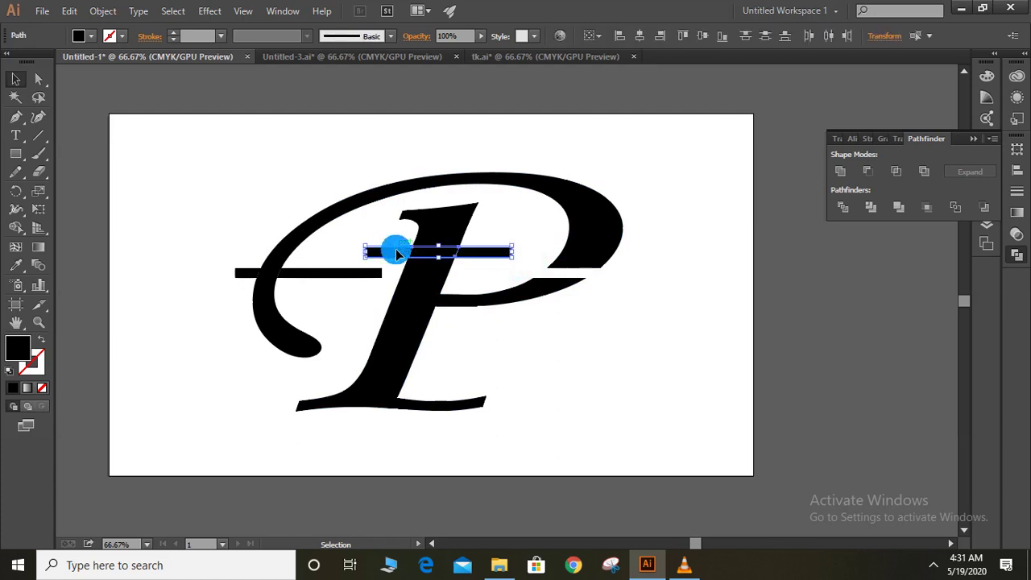
key("Delete")
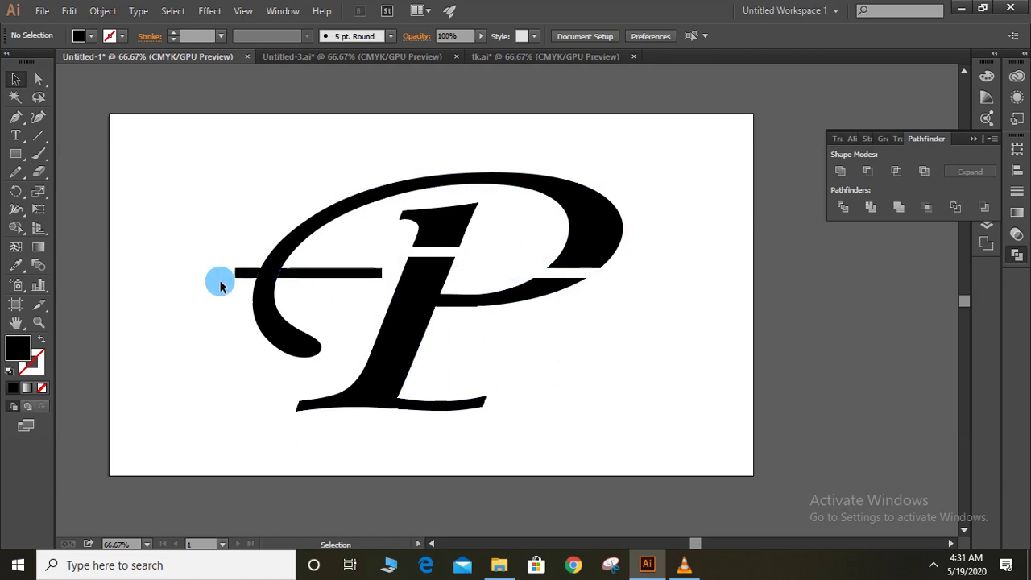
left_click(220, 285)
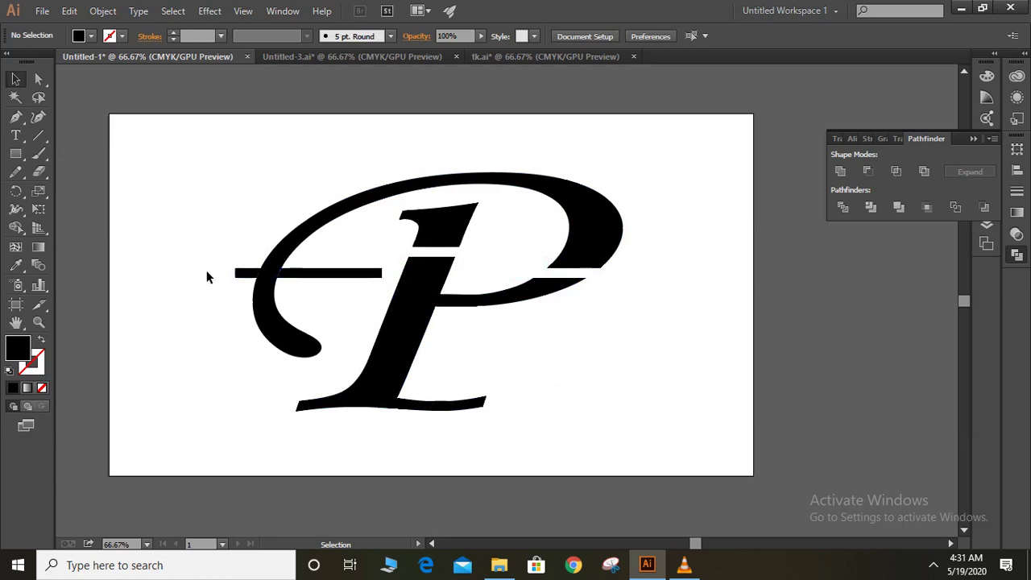
left_click(309, 273)
key("Delete")
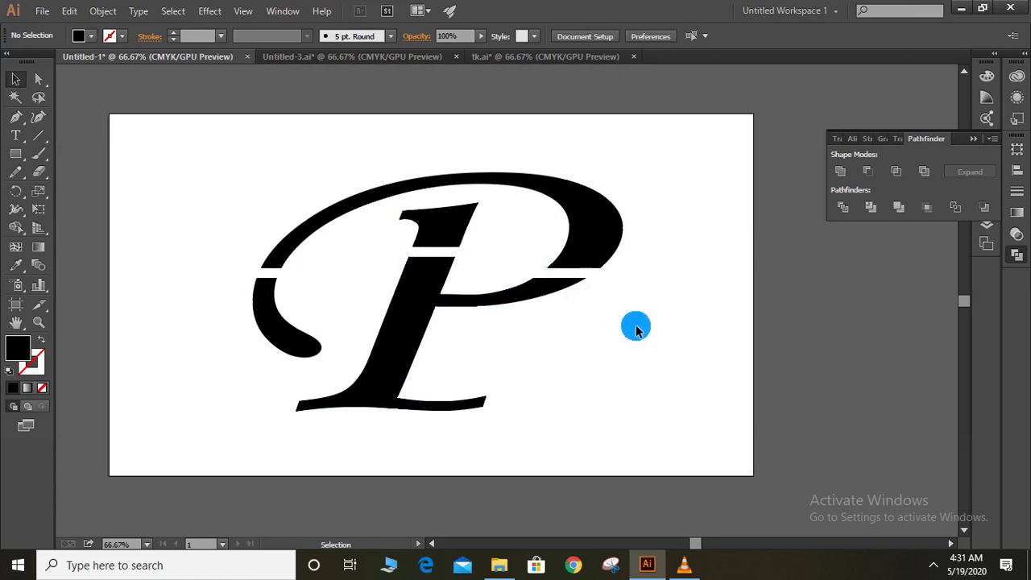
Duplicate the P's upper arc and place the copy across the lower stem, unrotated.
left_click(596, 248)
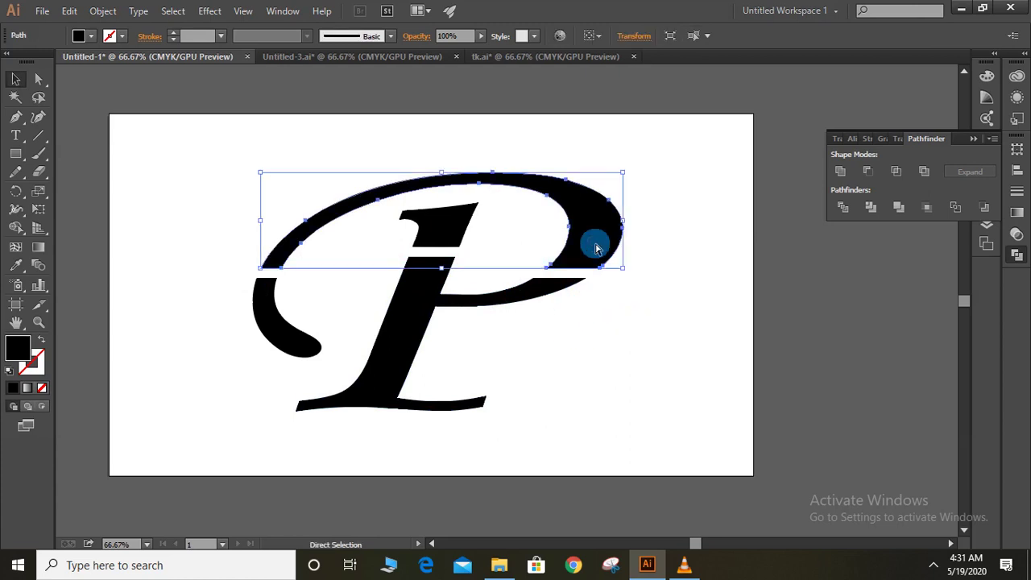
key("ctrl+c")
key("ctrl+v")
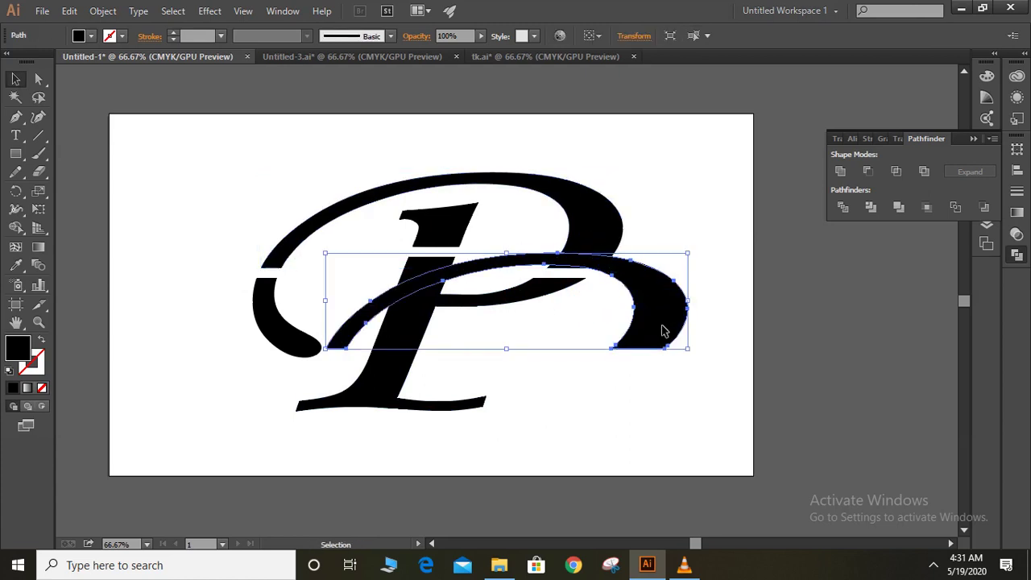
left_click_drag(664, 330, 729, 372)
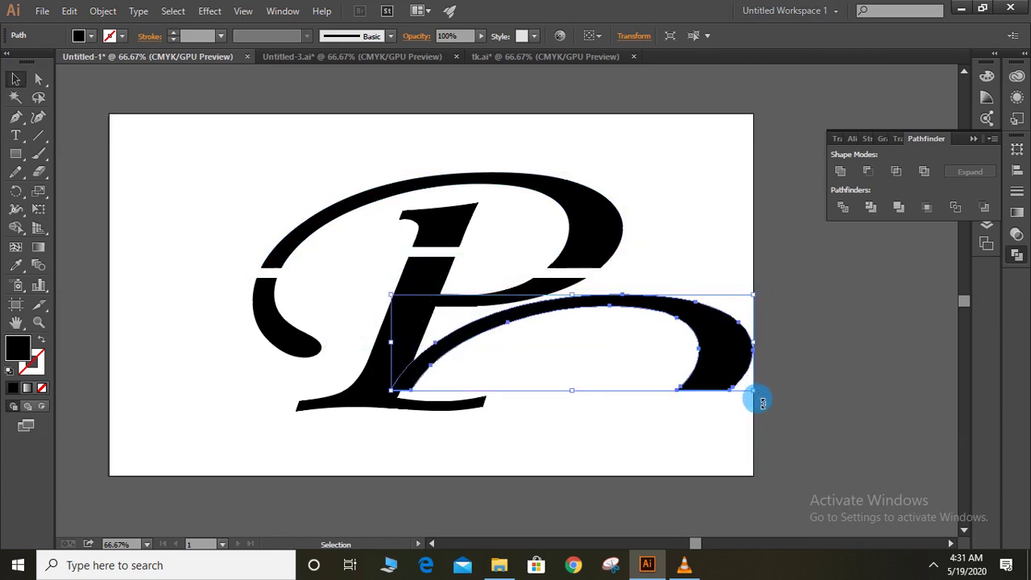
mouse_move(762, 402)
left_mouse_down()
mouse_move(310, 397)
mouse_move(304, 350)
left_mouse_up()
left_click(511, 394)
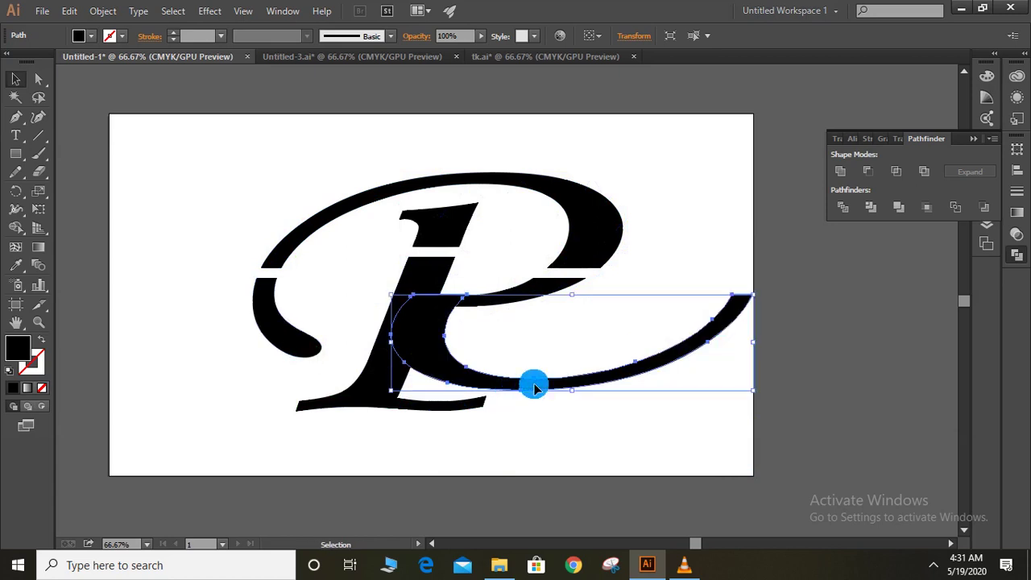
left_click_drag(534, 387, 451, 346)
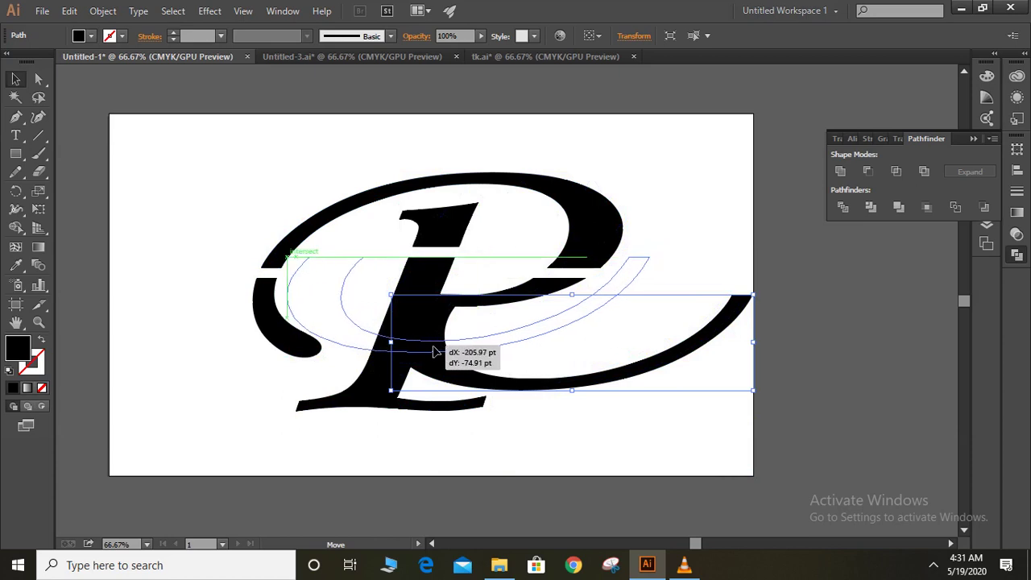
mouse_move(451, 347)
left_mouse_down()
mouse_move(433, 348)
mouse_move(460, 350)
left_mouse_up()
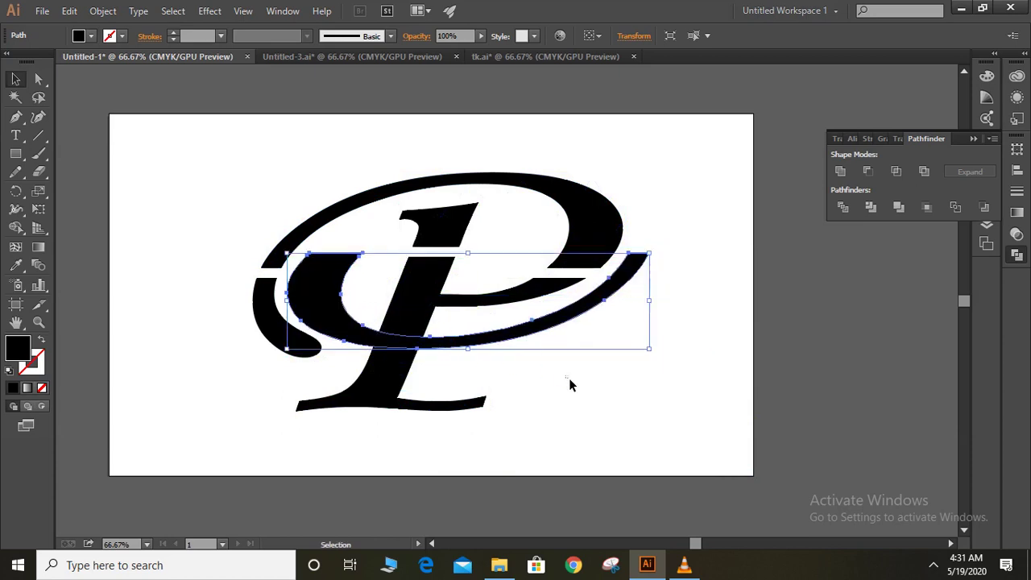
left_click(582, 382)
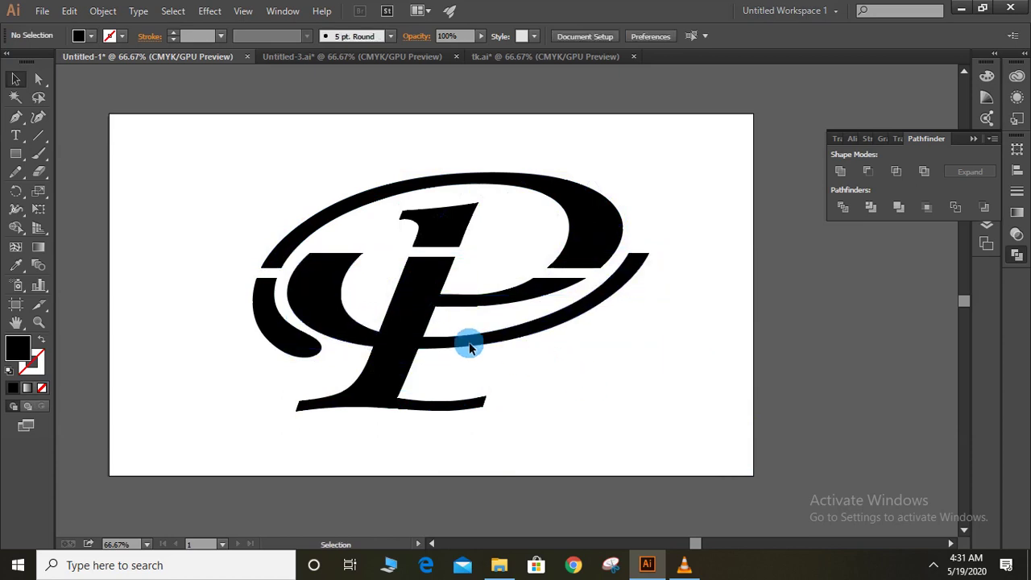
Divide the new swoosh and the stem with Pathfinder, then ungroup the pieces.
left_click_drag(431, 452, 394, 324)
left_click(842, 207)
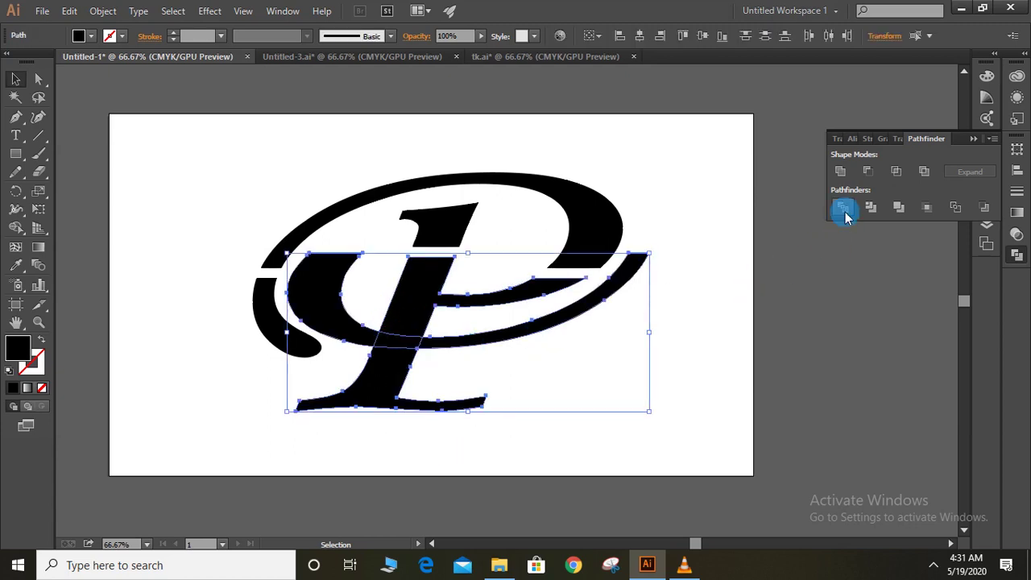
left_click(727, 316)
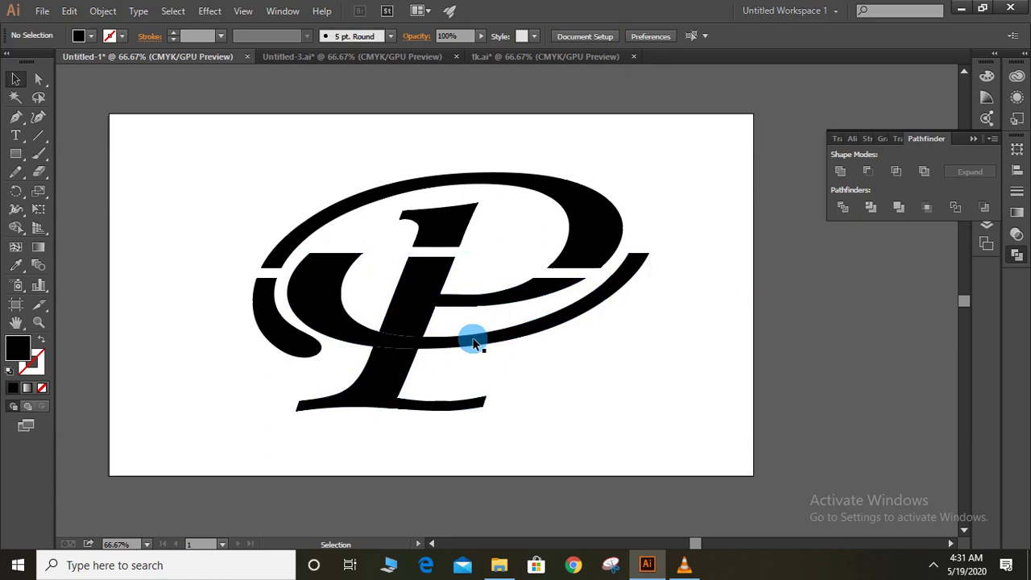
left_click(408, 349)
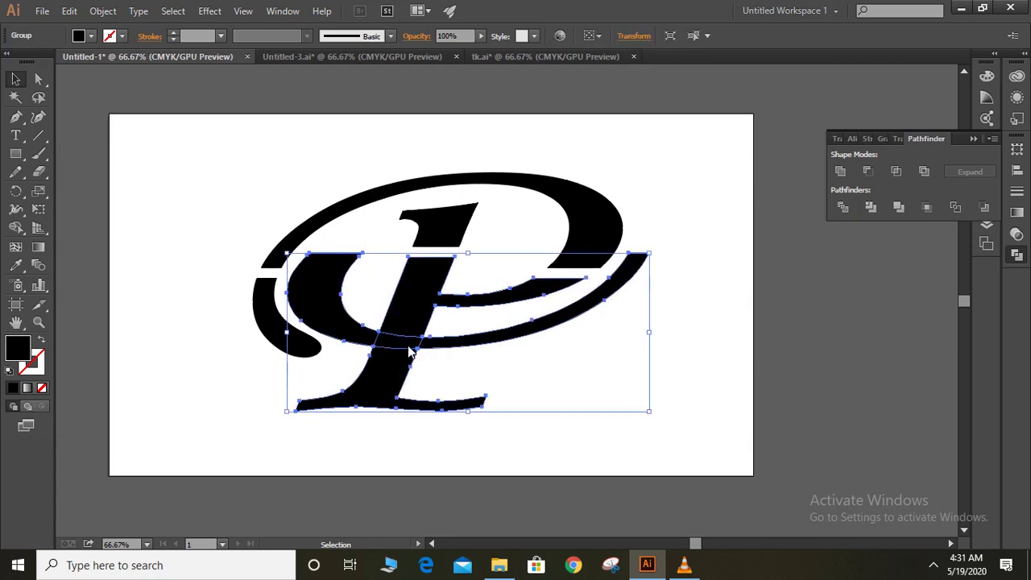
right_click(408, 352)
left_click(453, 431)
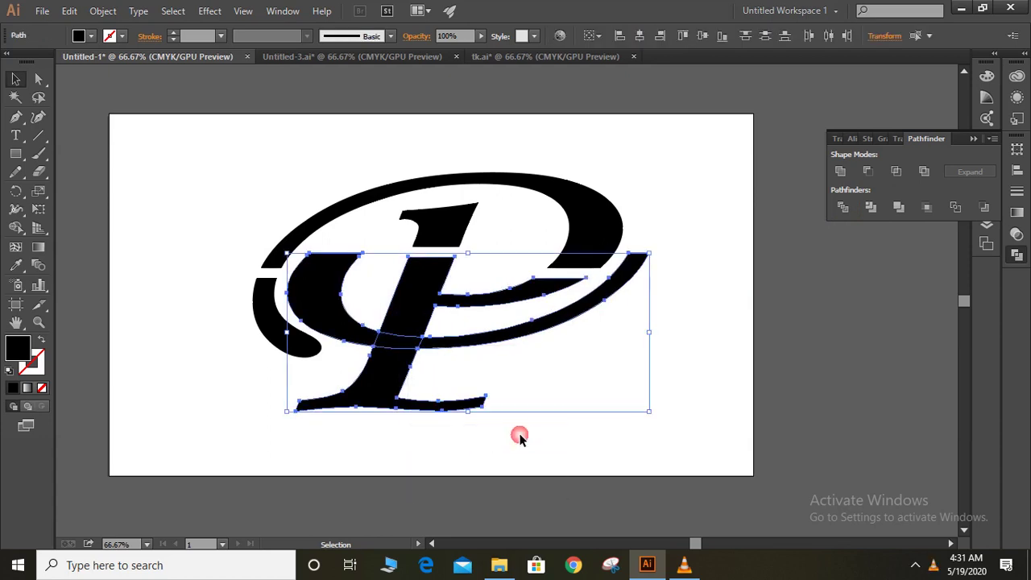
Delete the two overlap pieces where the swoosh crosses the stem.
left_click_drag(519, 436, 522, 413)
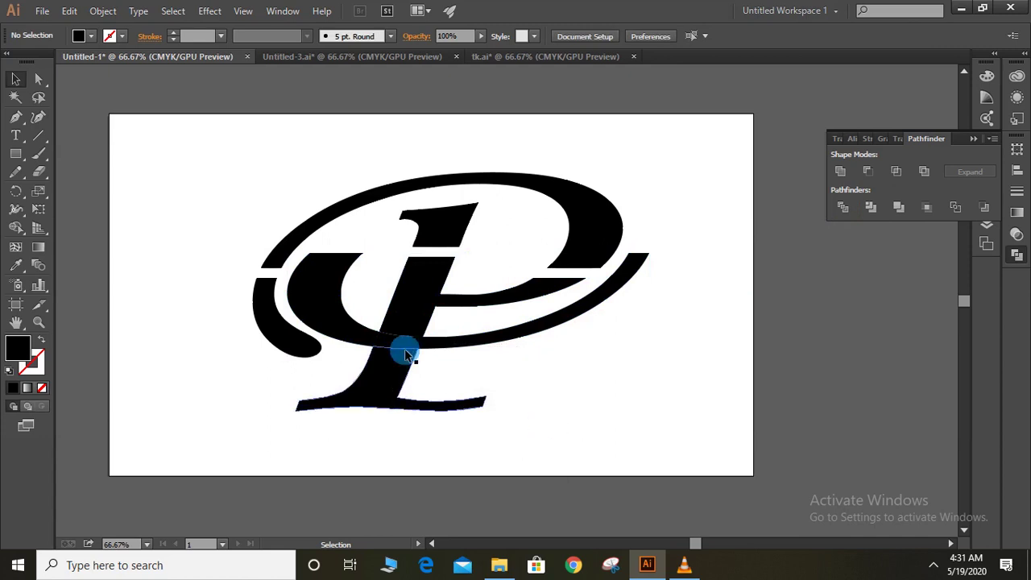
left_click(396, 340)
key("Delete")
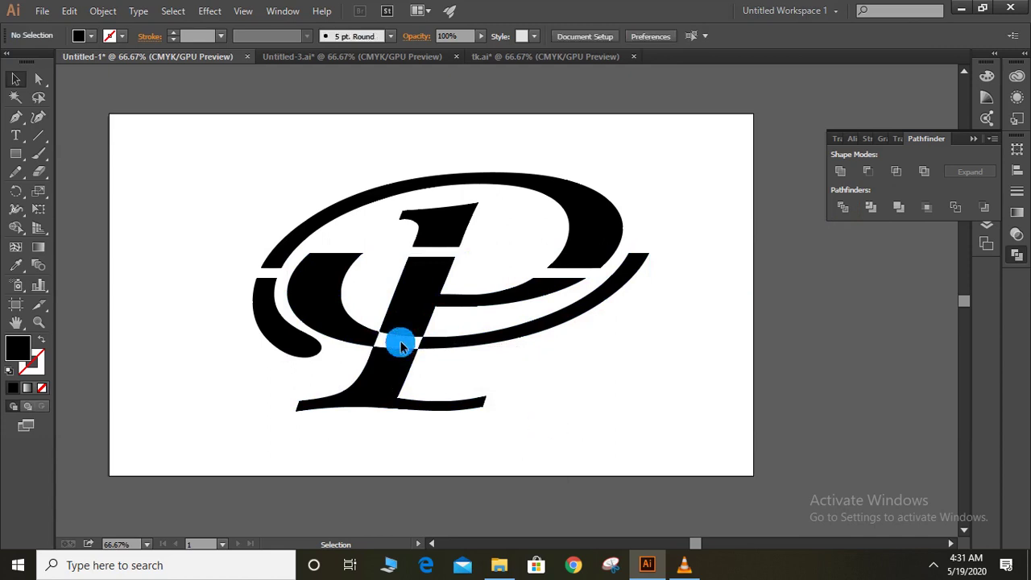
left_click(400, 344)
key("Delete")
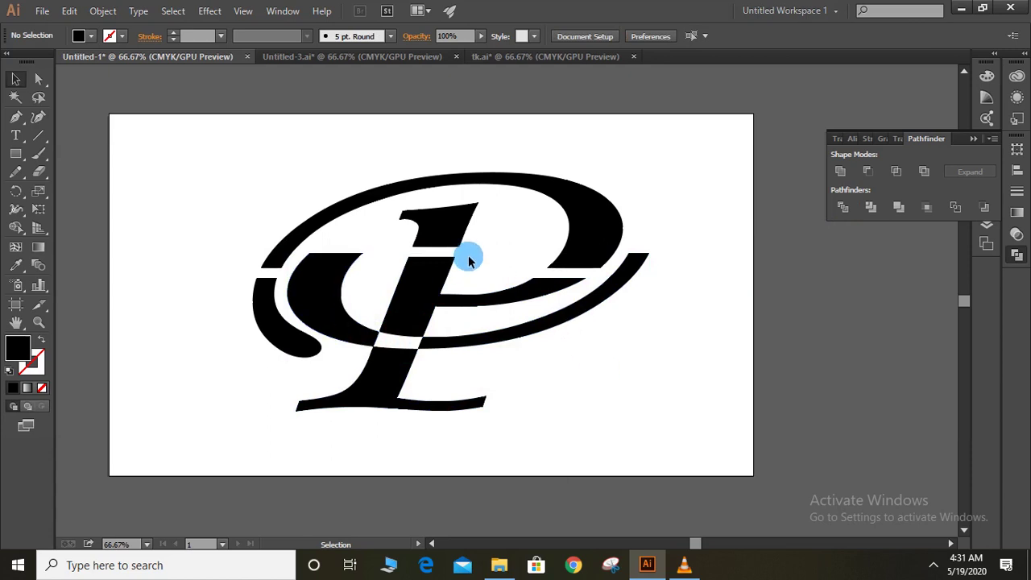
Fill the top piece of the i with red.
left_click(438, 219)
left_click(91, 37)
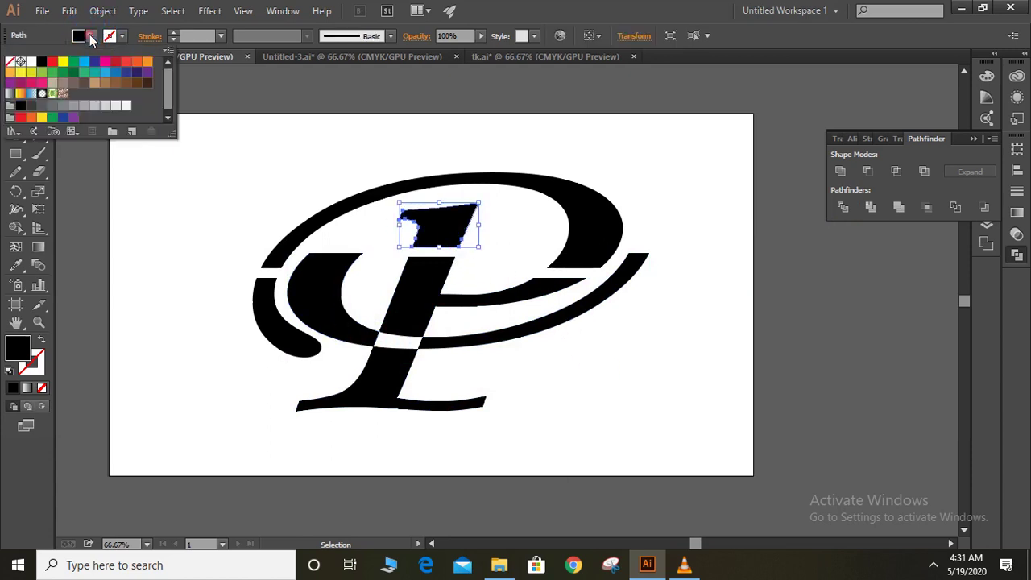
left_click(53, 61)
left_click(95, 168)
left_click(253, 342)
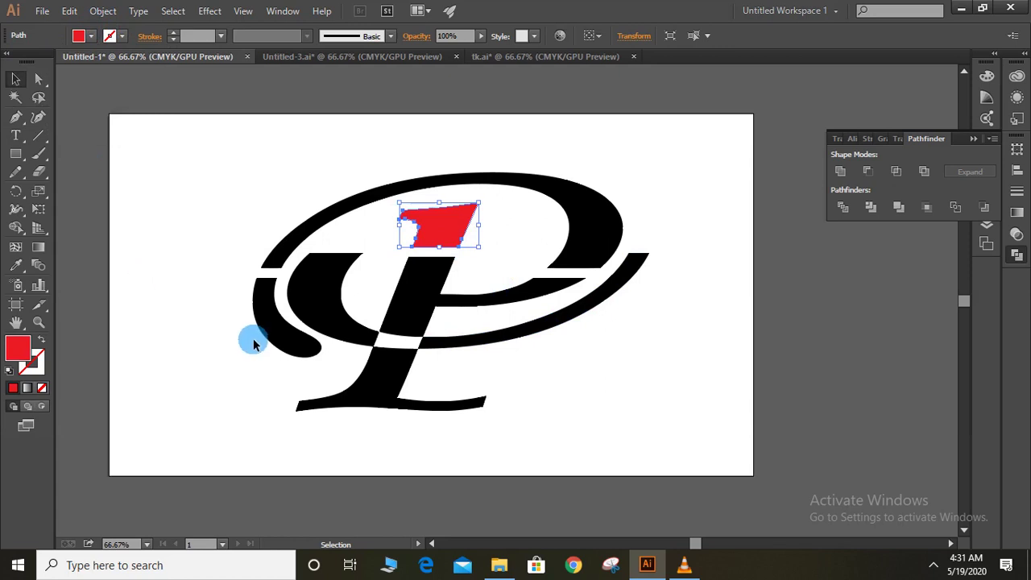
Fill the left swoosh with the Garnet gradient from the Gems and Jewels library.
left_click(265, 339)
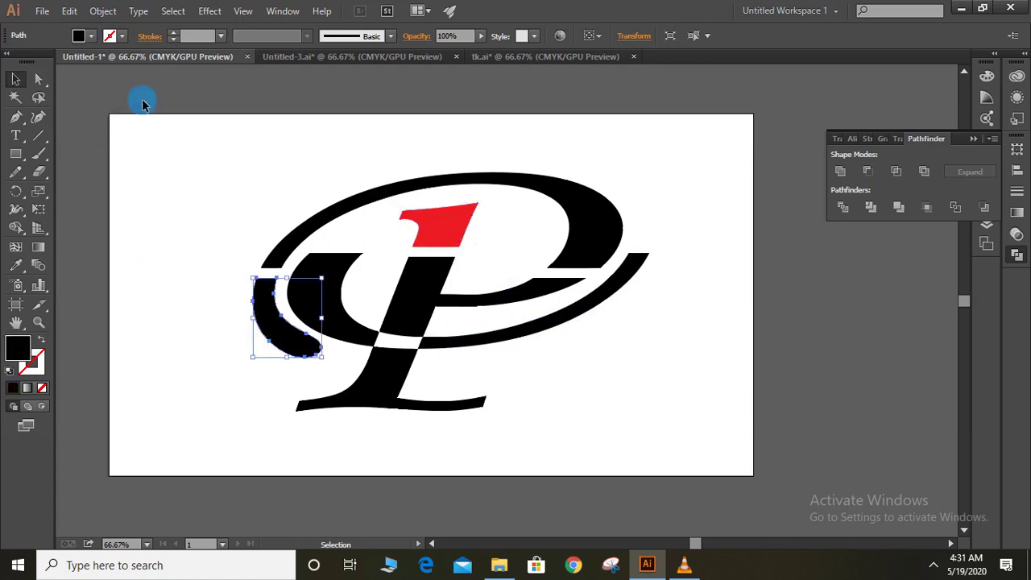
left_click(90, 37)
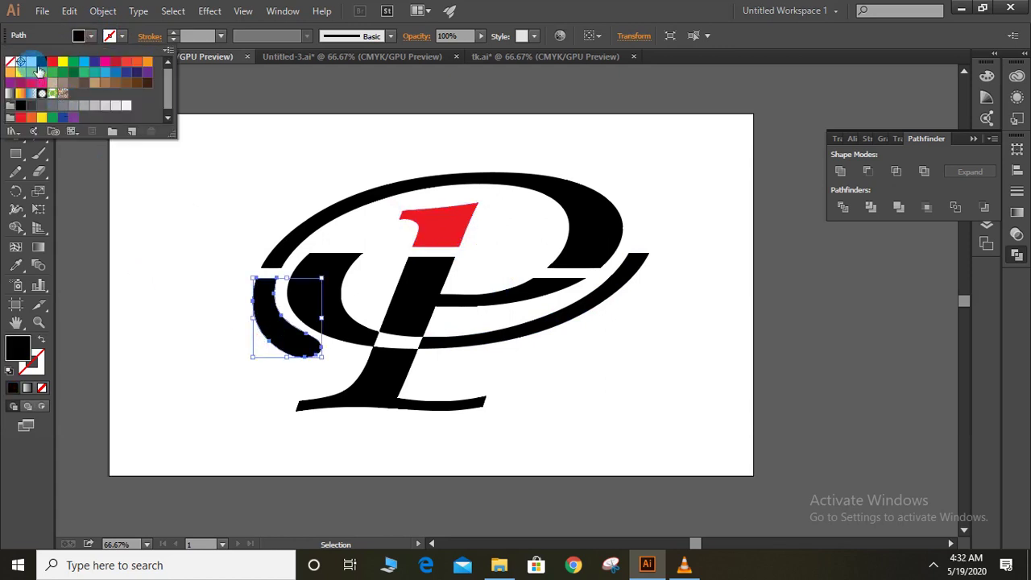
left_click(13, 131)
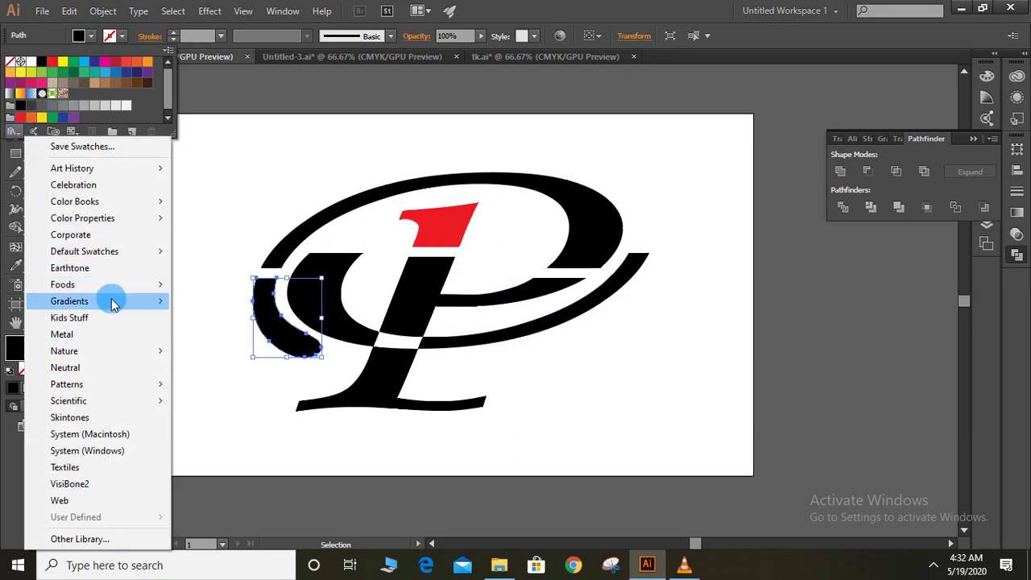
mouse_move(69, 300)
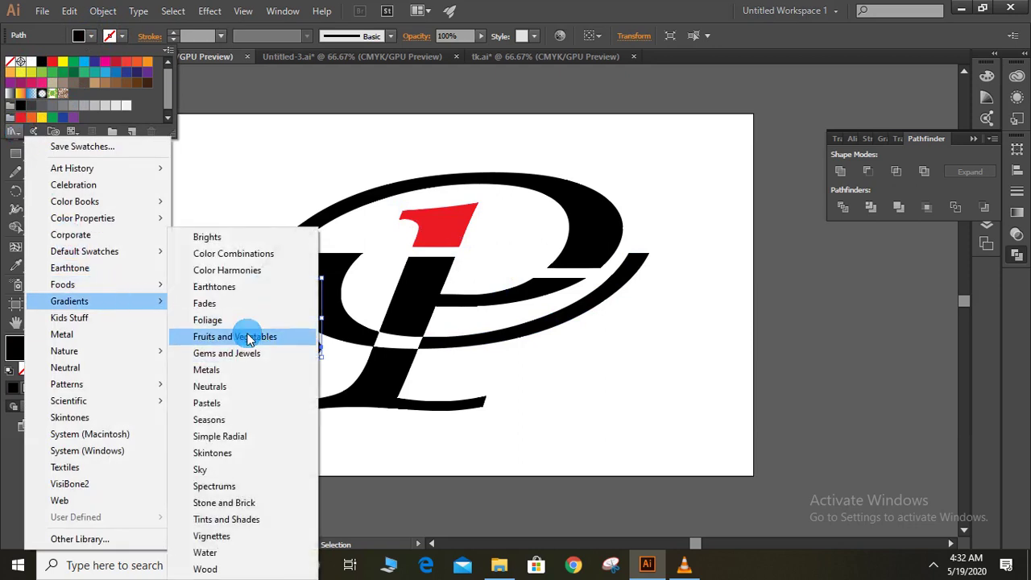
left_click(251, 353)
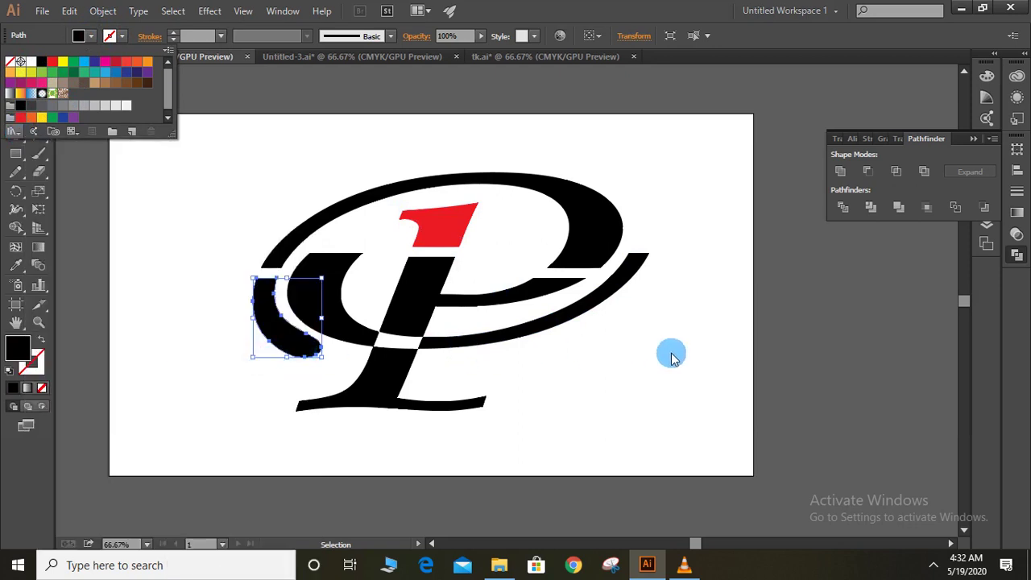
left_click(519, 295)
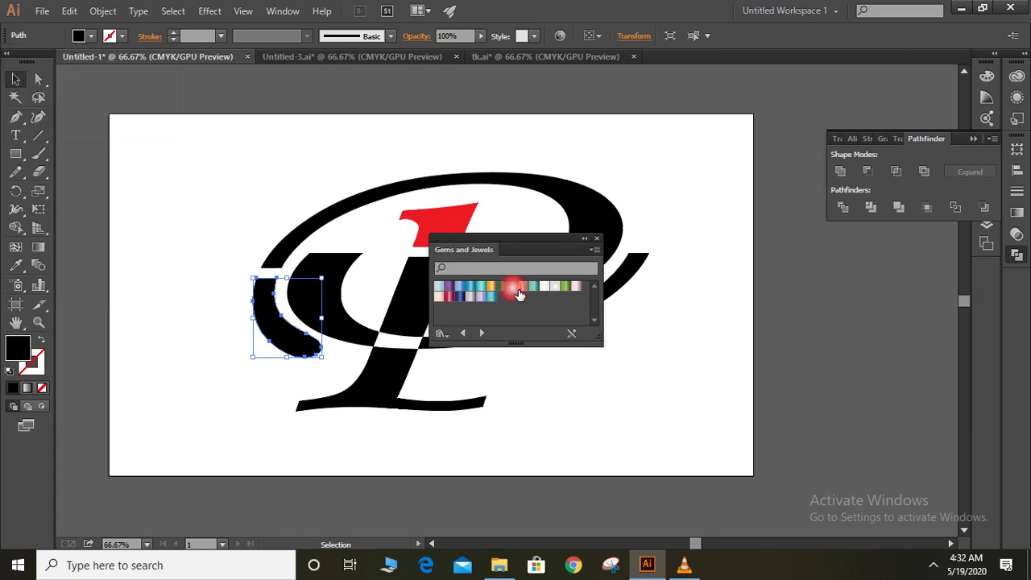
left_click(520, 294)
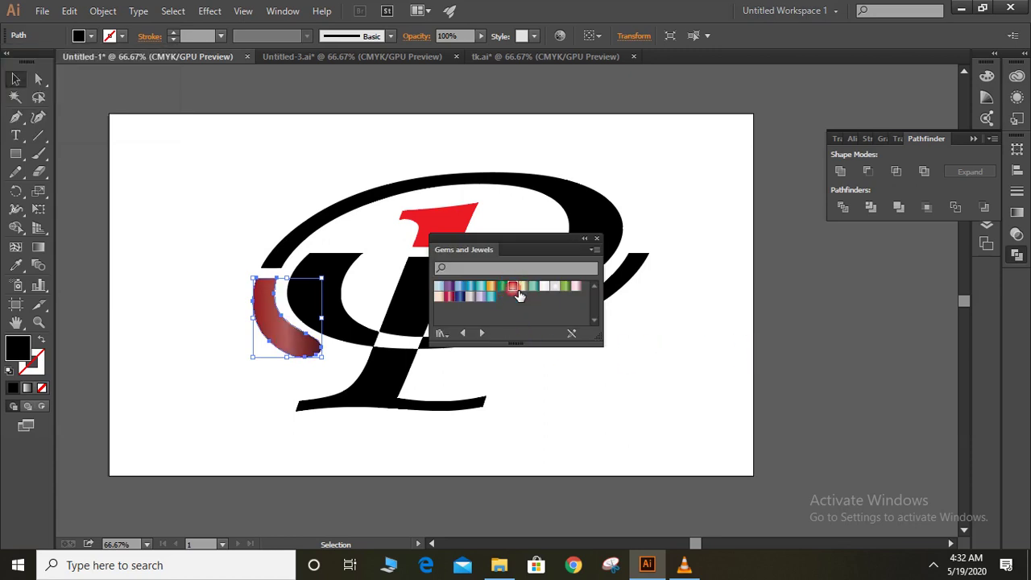
left_click(536, 442)
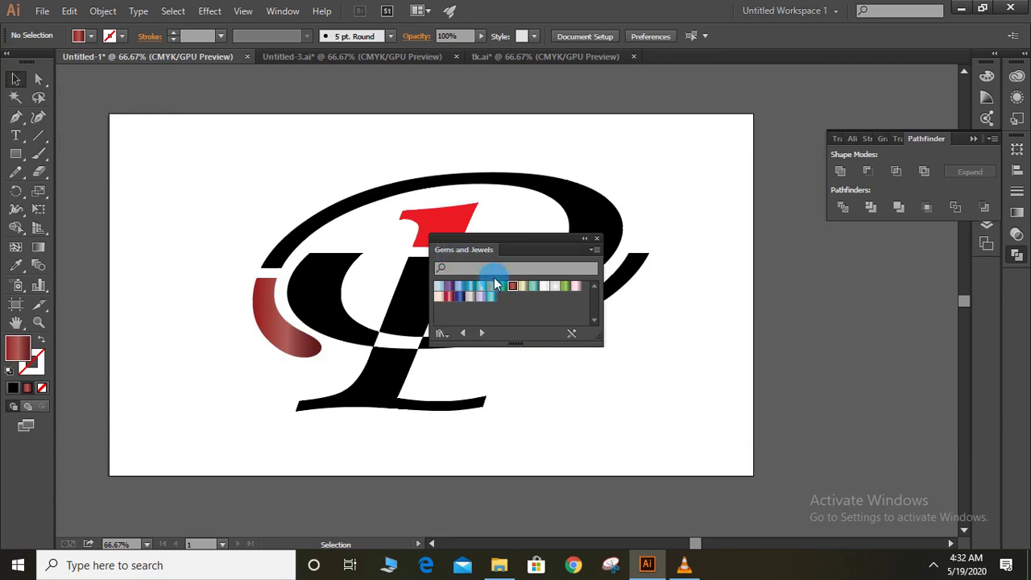
Switch the left swoosh and the i top to a pink-crimson gradient.
left_click(448, 298)
left_click(281, 321)
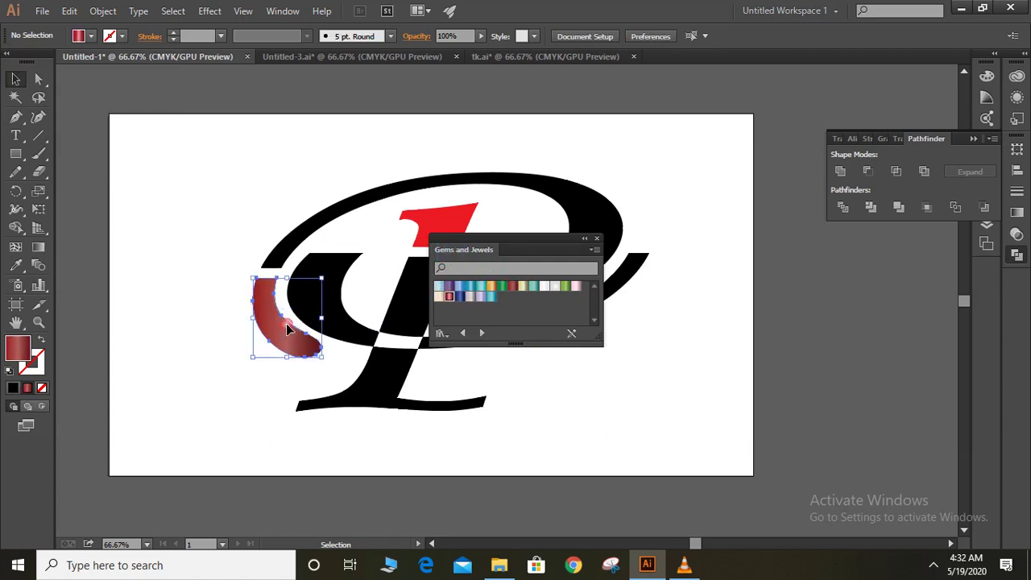
left_click(447, 298)
left_click(409, 178)
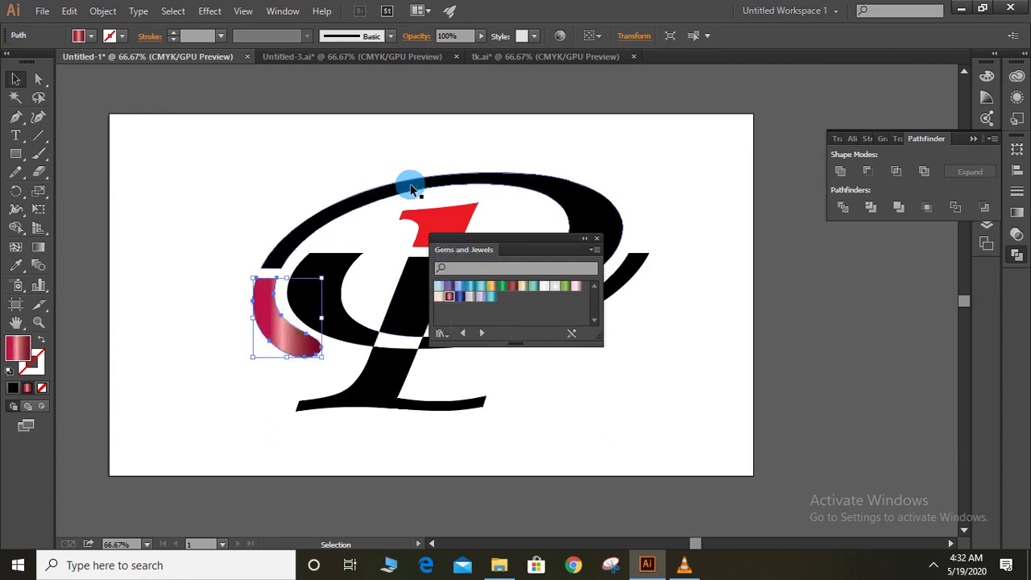
left_click(410, 222)
left_click(450, 295)
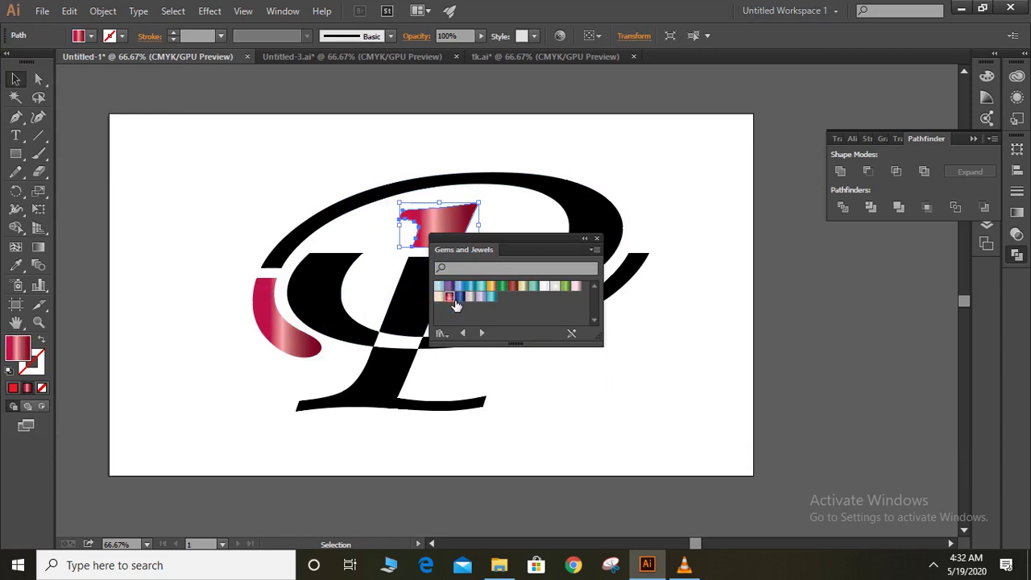
left_click(495, 368)
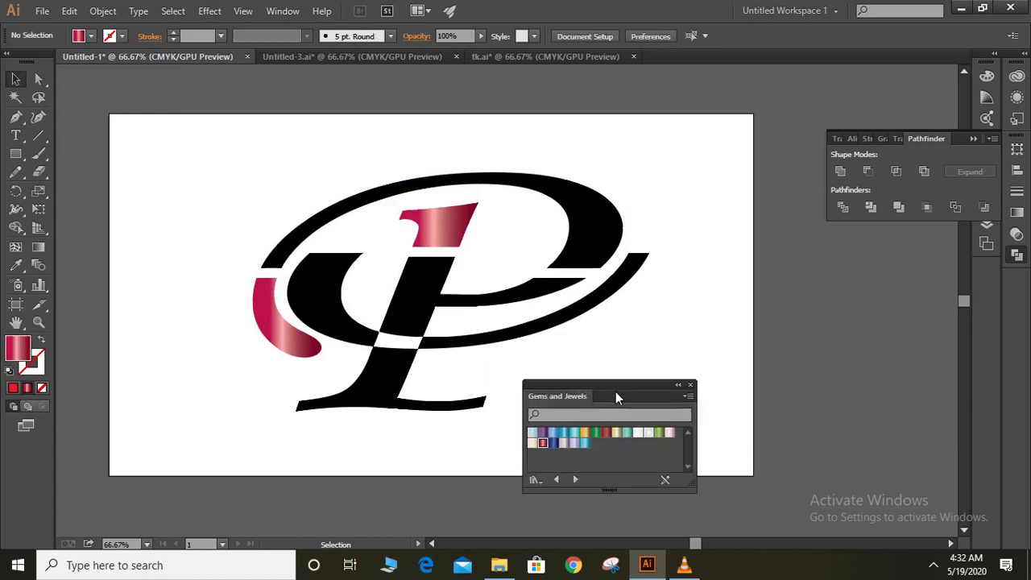
Try the Ruby gradient on the lower swoosh, then undo until every piece is black.
left_click_drag(521, 242, 620, 406)
left_click(597, 321)
left_click_drag(640, 261, 617, 299)
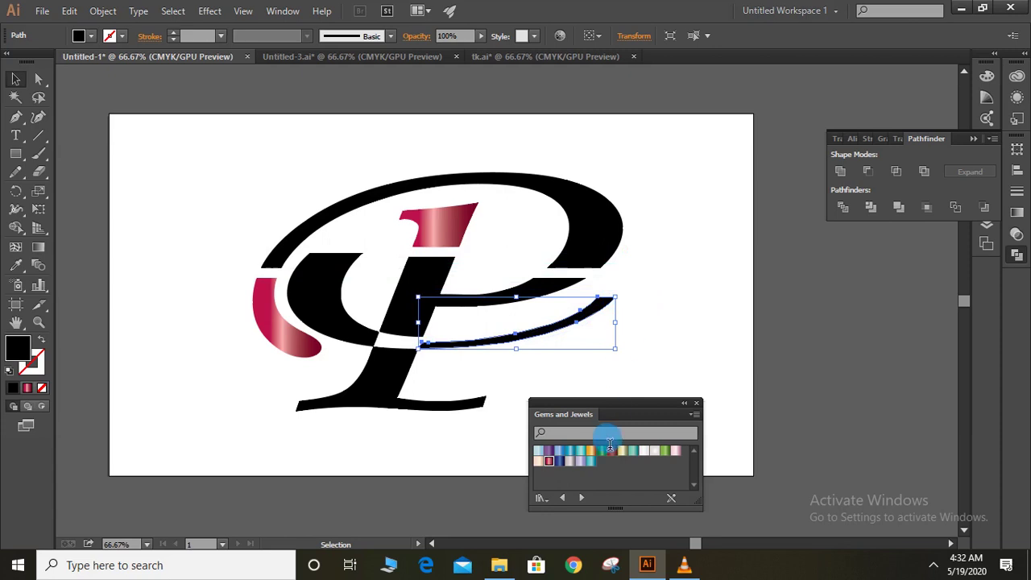
left_click(548, 461)
left_click(652, 346)
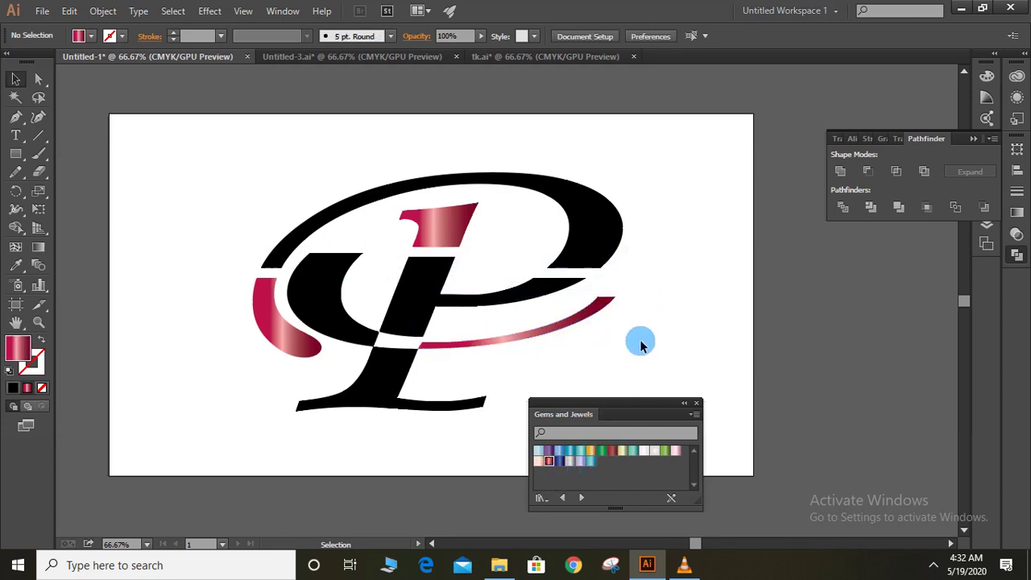
left_click(525, 333, "ctrl")
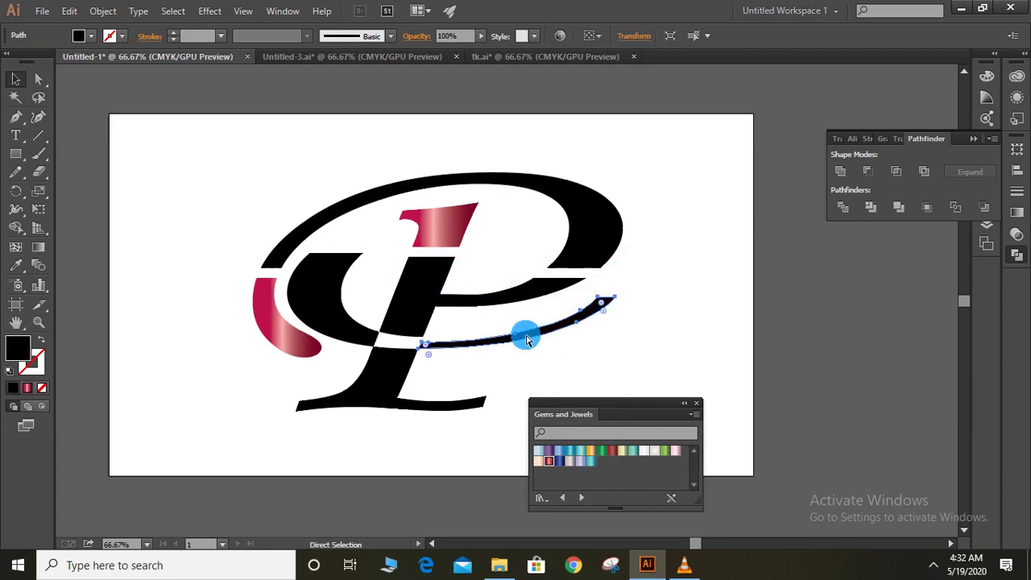
key("ctrl+z")
key("ctrl+z")
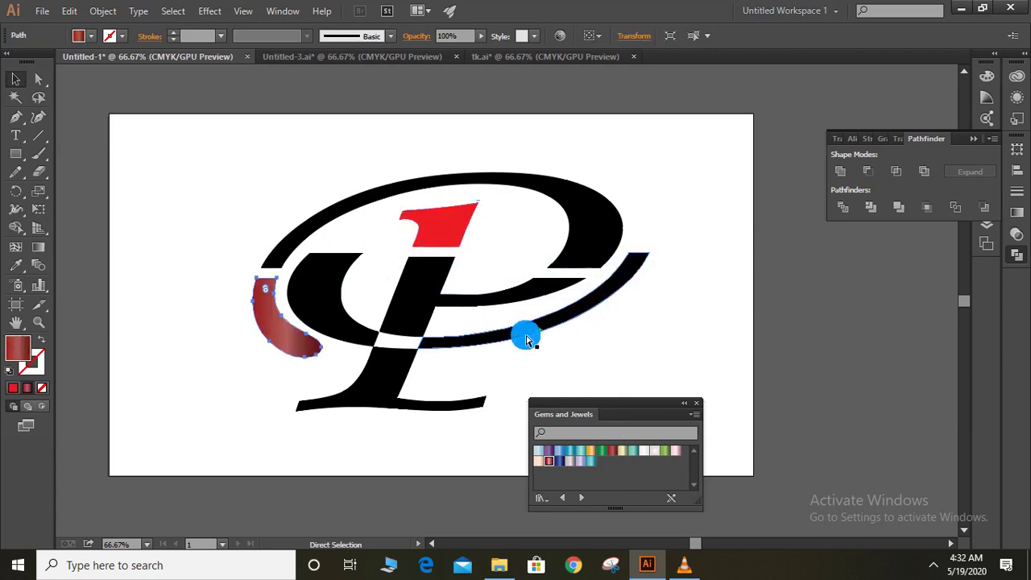
key("ctrl+z")
key("ctrl+z")
key("ctrl+z")
key("ctrl+z")
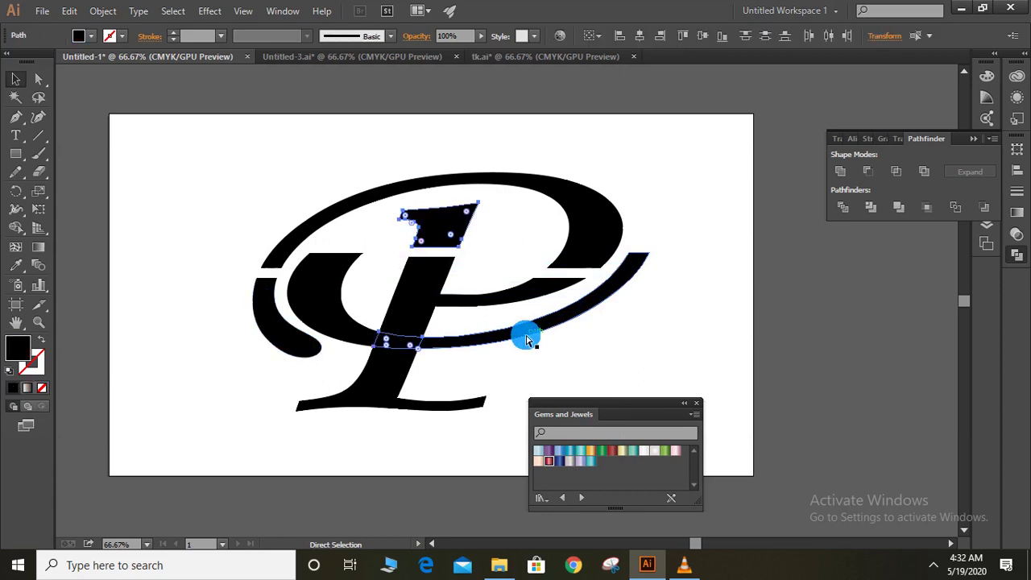
Move the lower swoosh under the P's bowl, shrink it, and shift it across the stem.
left_click(528, 339)
left_click(542, 358)
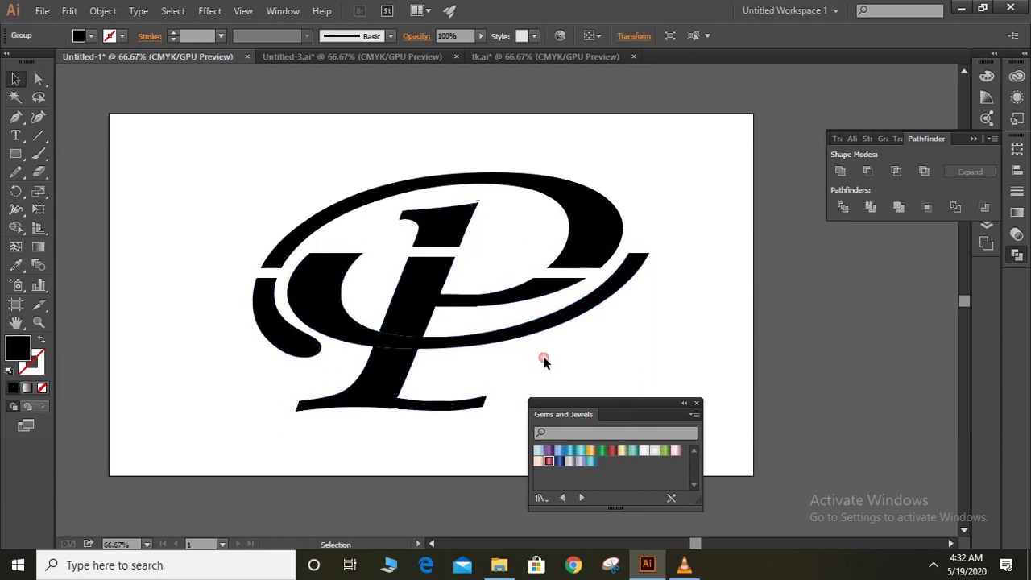
left_click(539, 337)
left_click(544, 352)
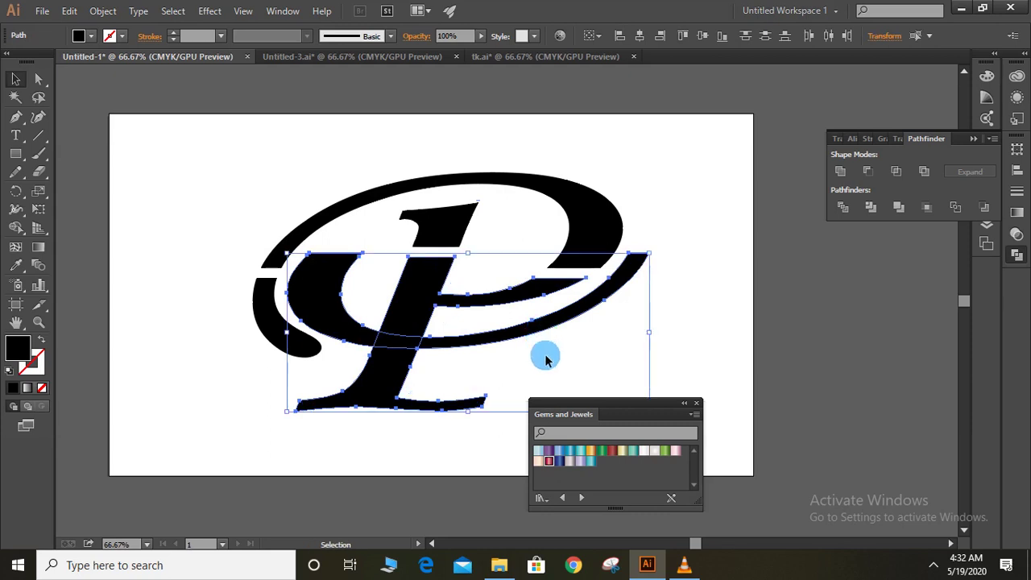
mouse_move(540, 333)
left_mouse_down()
mouse_move(491, 352)
mouse_move(504, 348)
left_mouse_up()
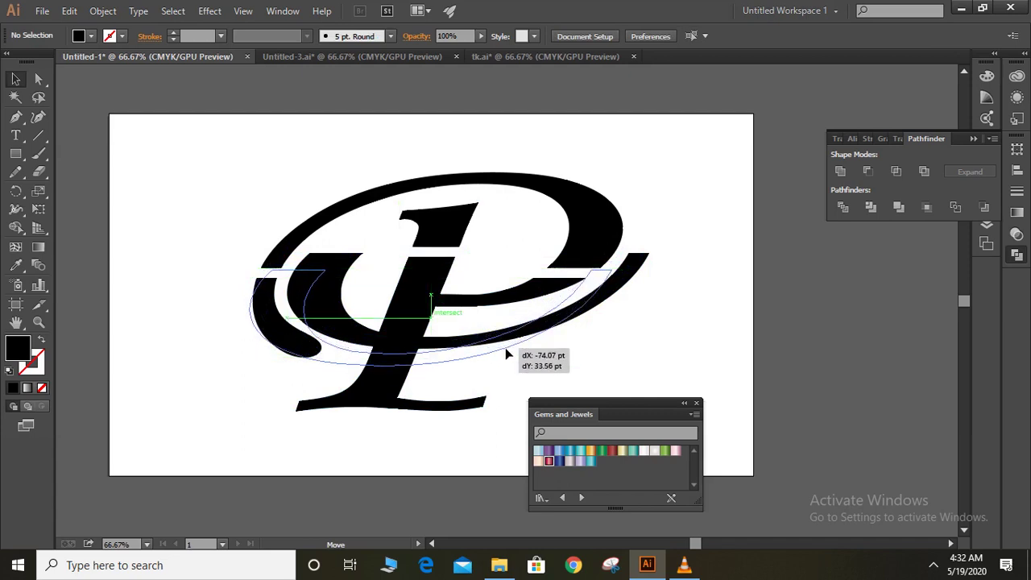
left_click_drag(503, 349, 604, 351)
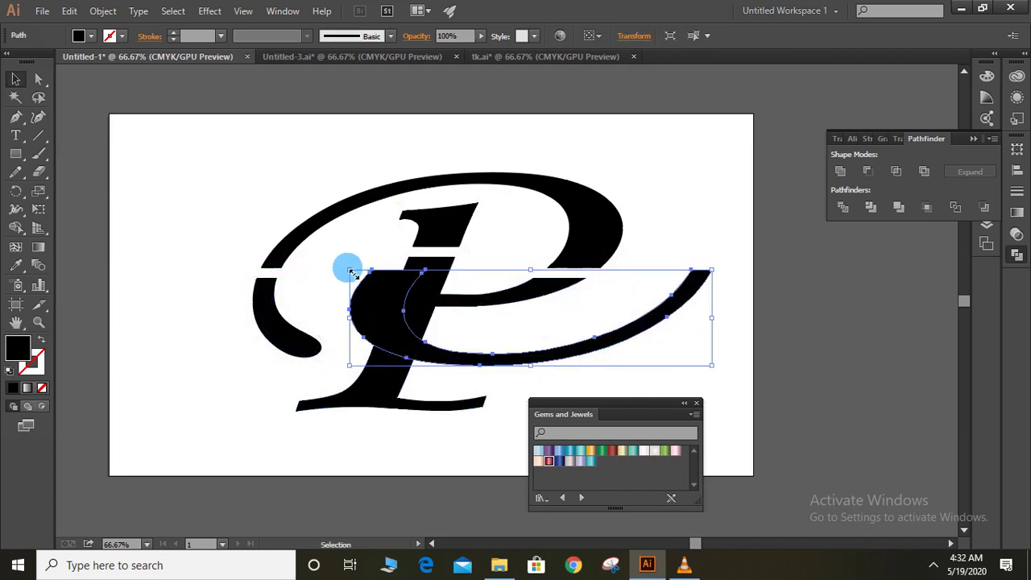
left_click_drag(365, 274, 464, 292)
left_click_drag(563, 345, 454, 355)
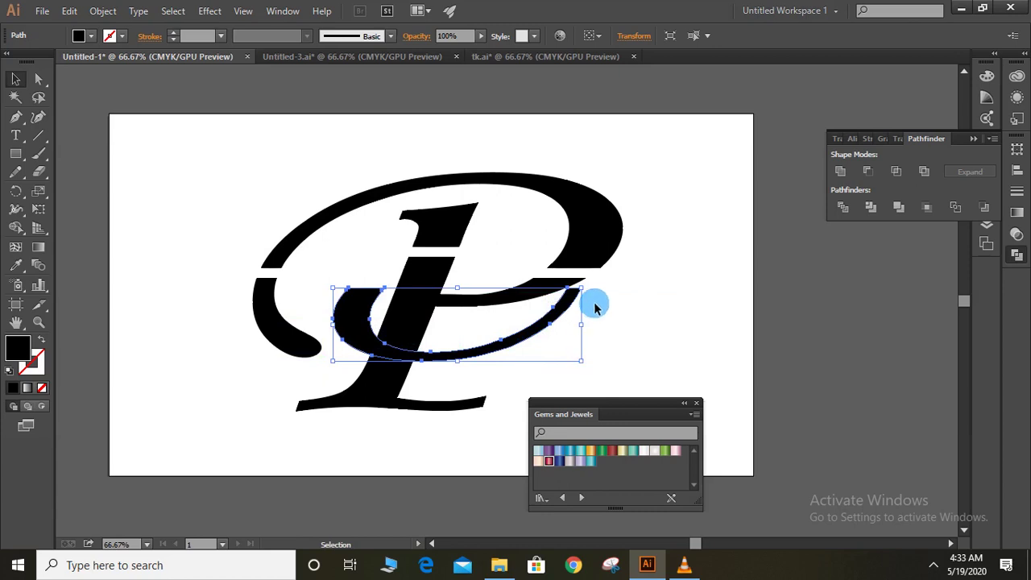
Rotate the swoosh slightly clockwise, nudge it into place, and deselect.
left_click_drag(593, 291, 599, 315)
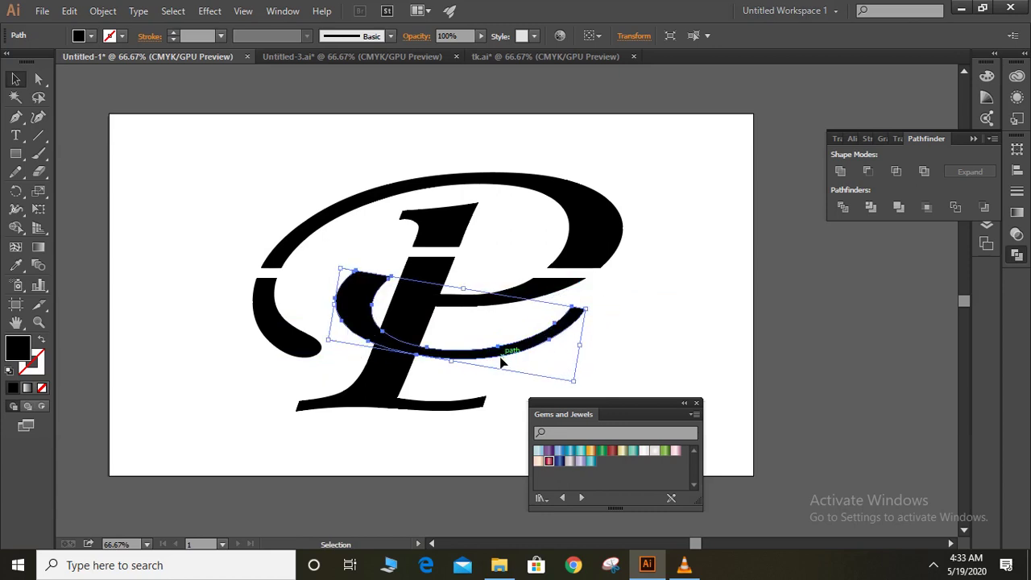
left_click_drag(503, 356, 492, 360)
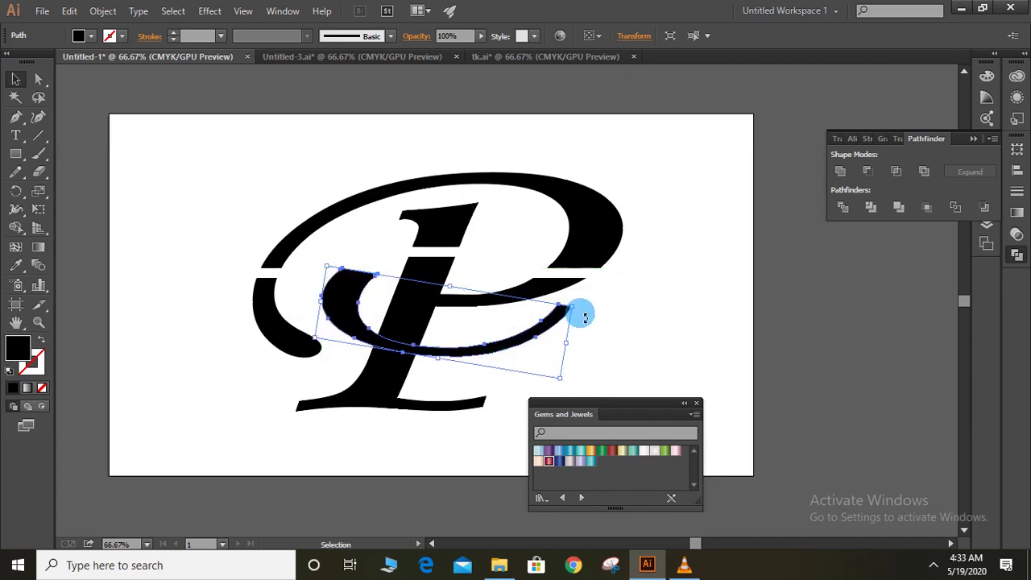
left_click_drag(585, 317, 575, 329)
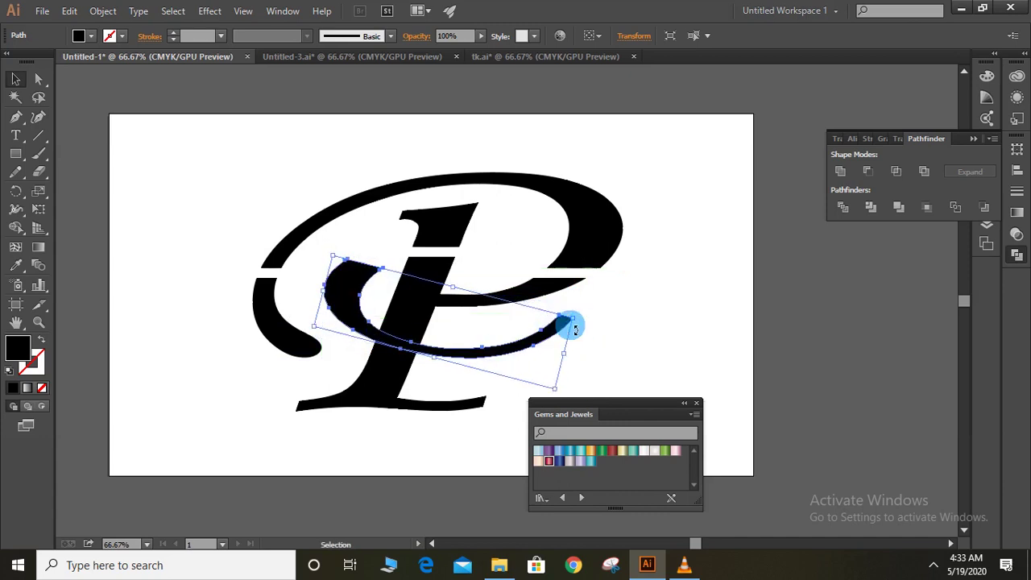
left_click(541, 339)
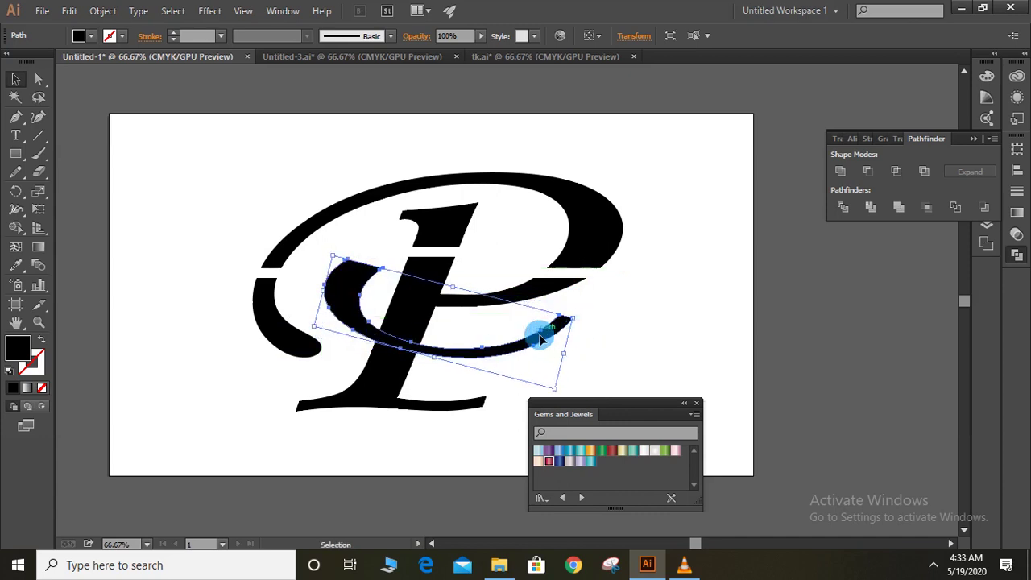
left_click(602, 342)
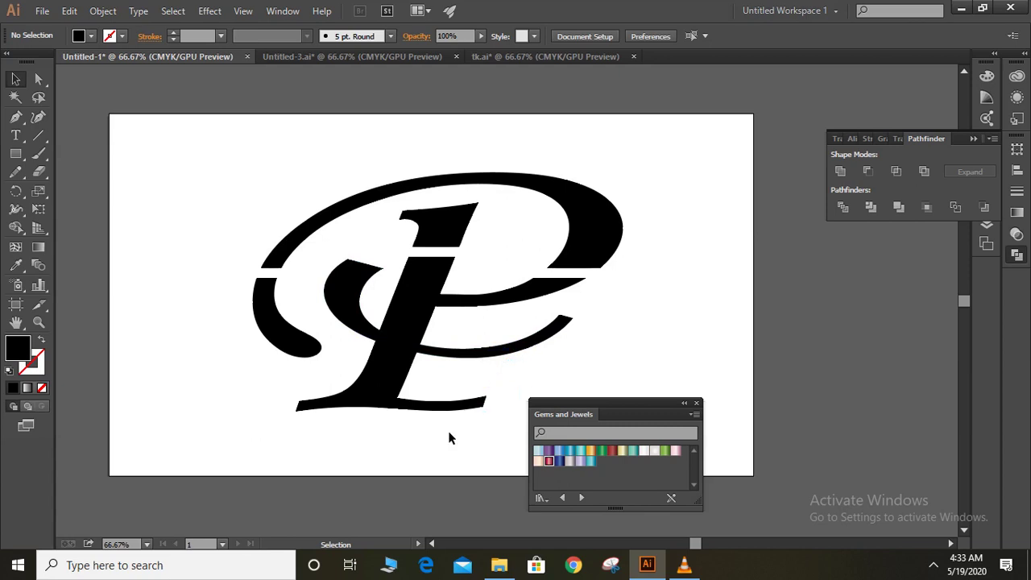
Divide the overlapping lower swoosh and L stem into separate pieces with Pathfinder Divide.
left_click_drag(387, 328, 387, 328)
left_click(585, 317)
left_click(844, 207)
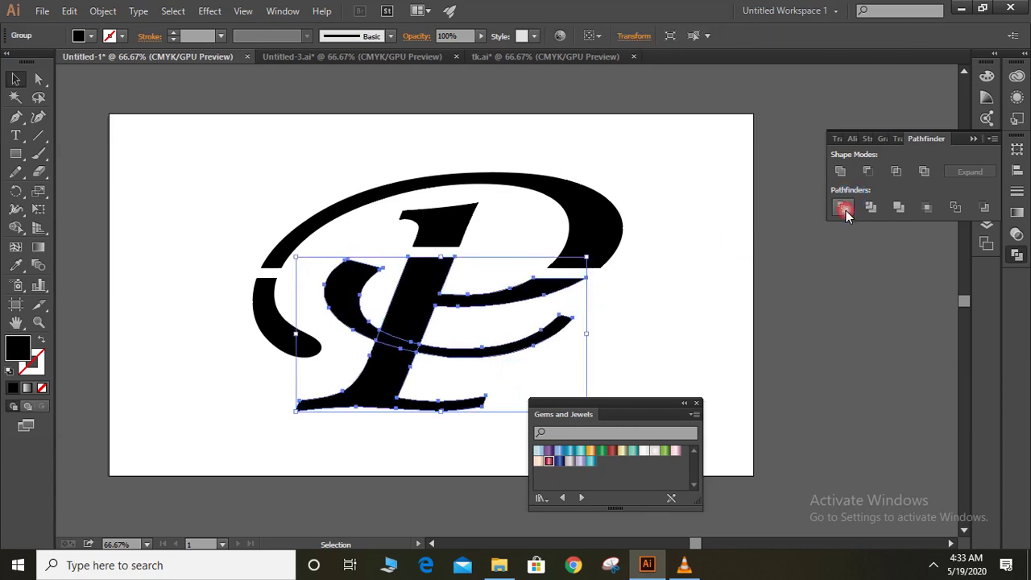
left_click(673, 351)
Ungroup the divided pieces and delete the small leftover piece left of the stem.
left_click(337, 320)
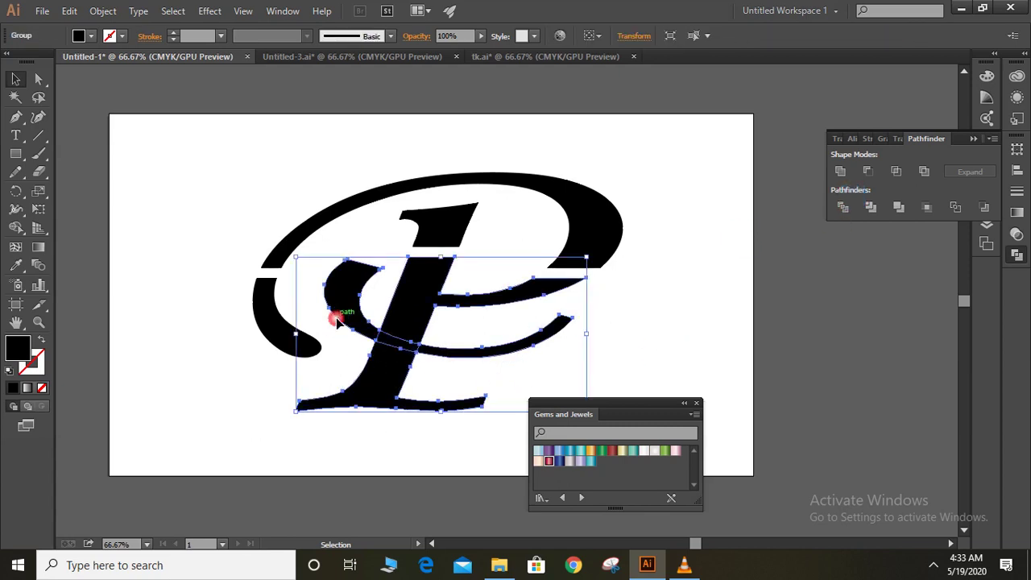
right_click(337, 321)
left_click(348, 405)
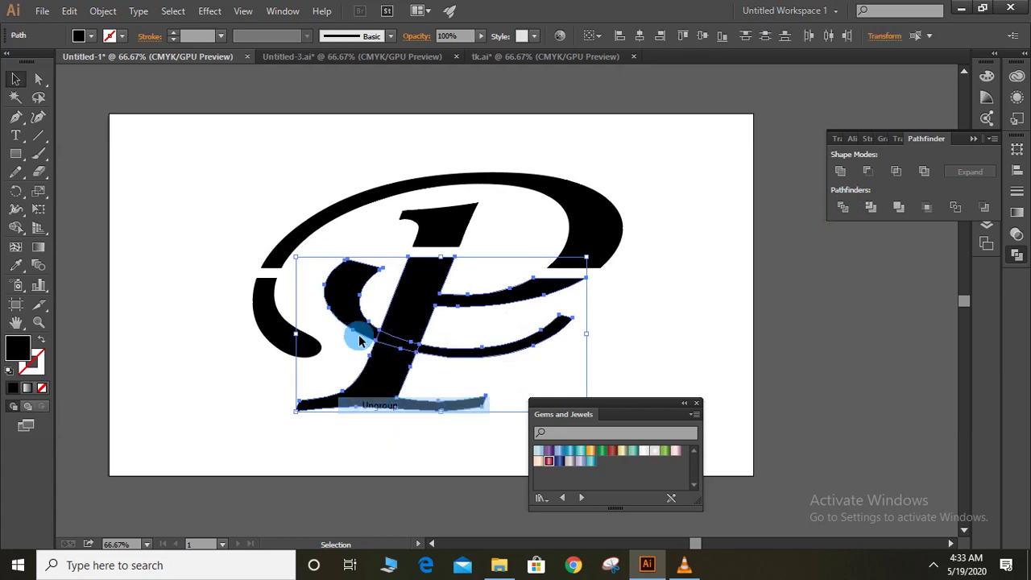
left_click(350, 342)
left_click(347, 320)
key("Delete")
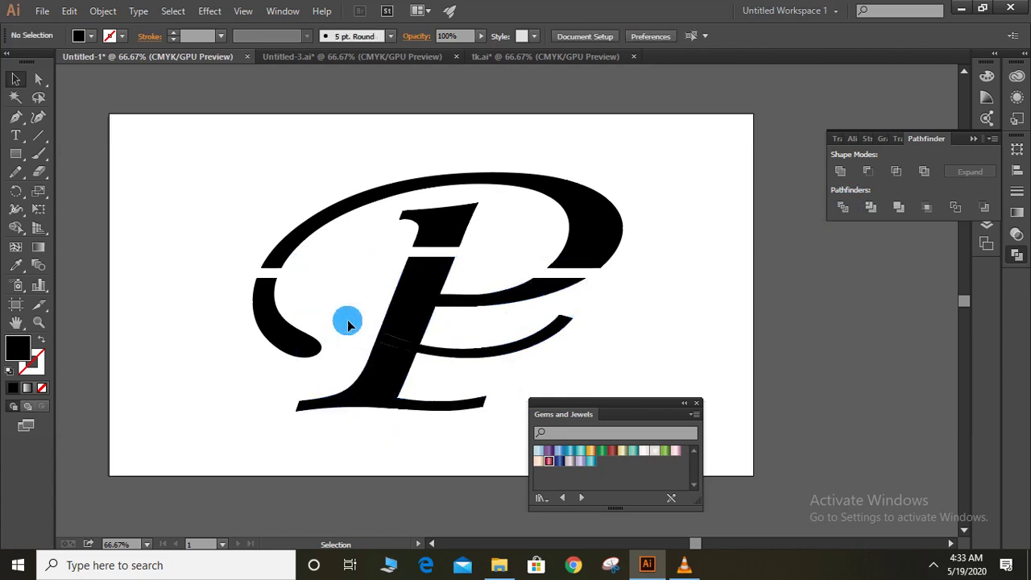
Delete the small overlap piece on the stem, then select the P's lower curved arc.
left_click(390, 337)
key("Delete")
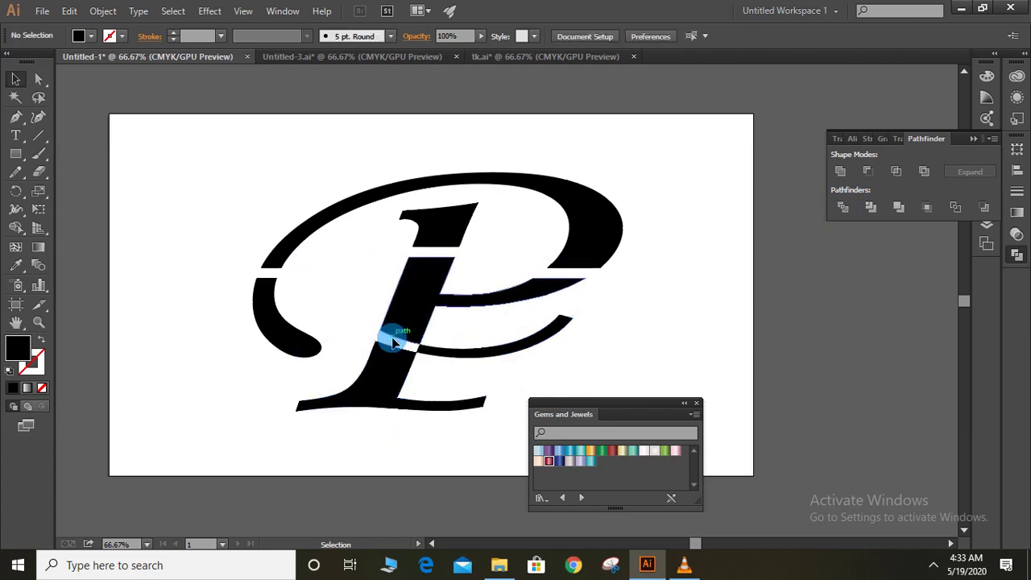
left_click(552, 340)
left_click(617, 349)
left_click(556, 341)
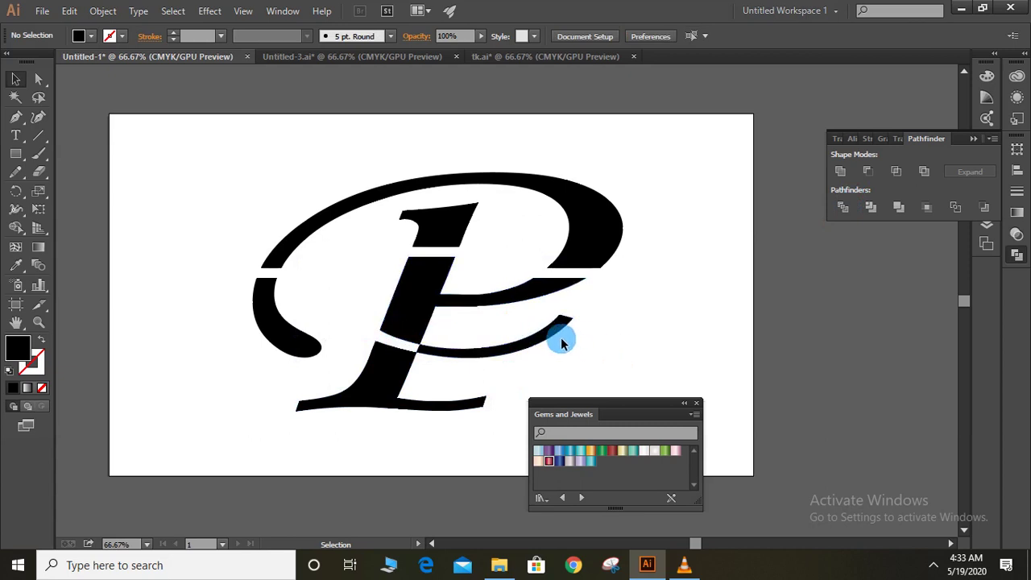
Fill the lower curved arc with solid red after trying pink, emerald and blue gradients.
left_click(555, 338)
left_click(556, 463)
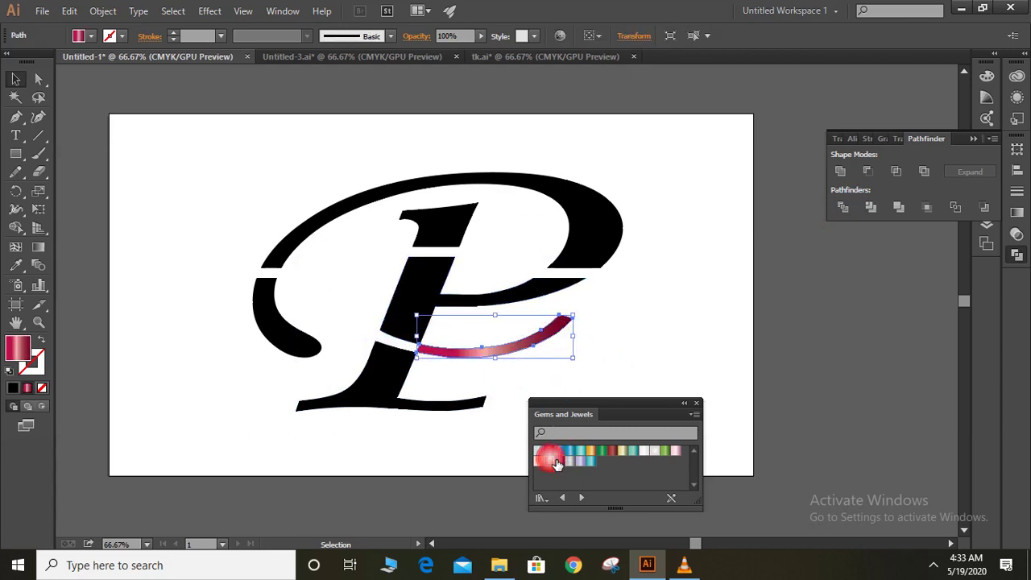
left_click(611, 451)
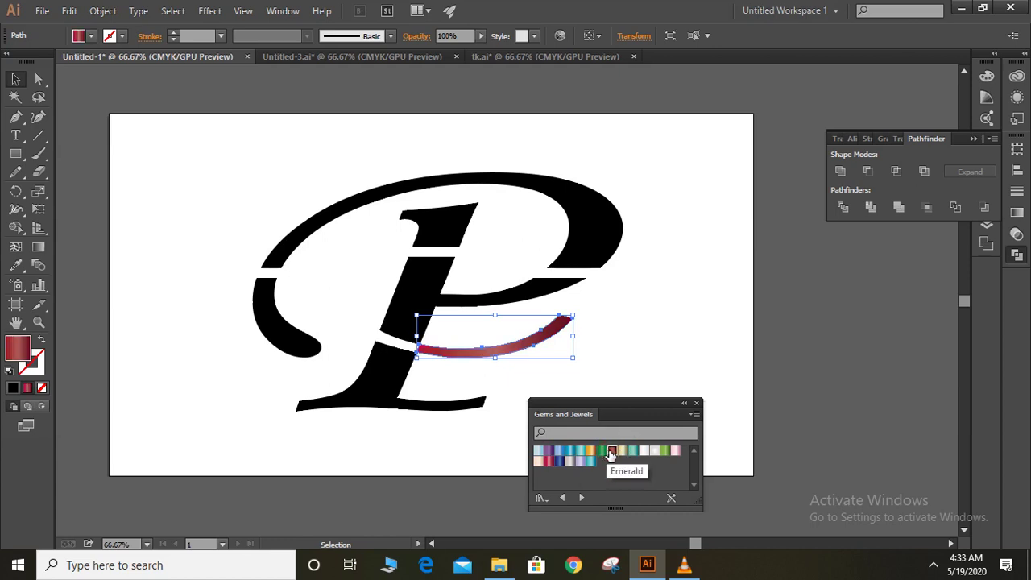
left_click(605, 453)
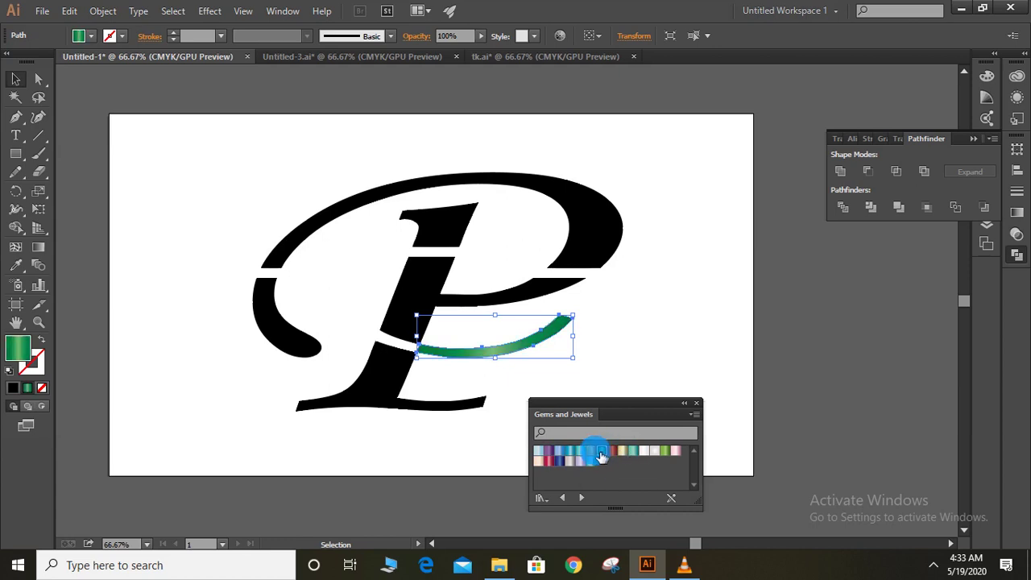
left_click(538, 451)
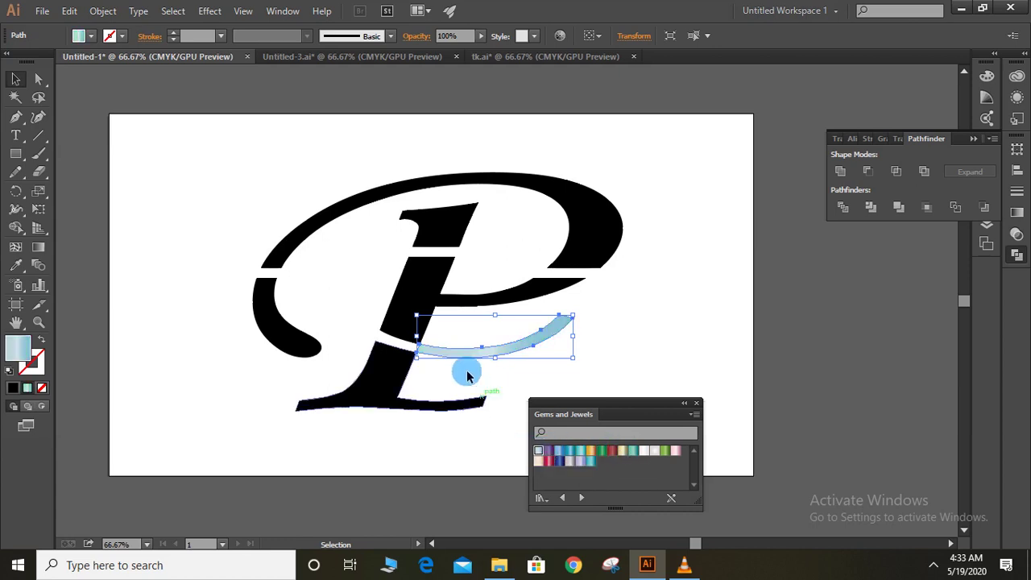
left_click(90, 37)
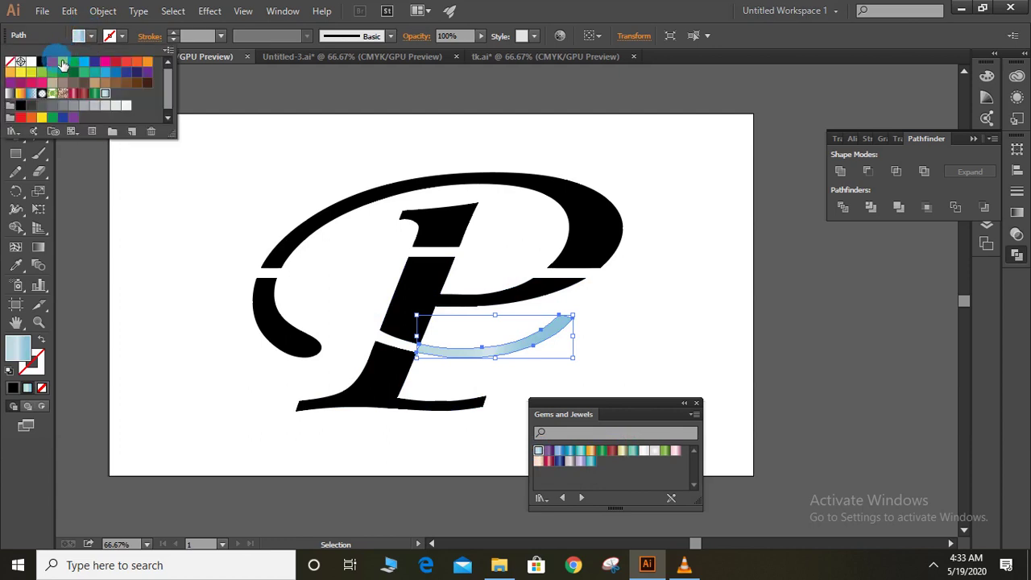
left_click(52, 62)
Fill the black left hook piece with red.
left_click(291, 332)
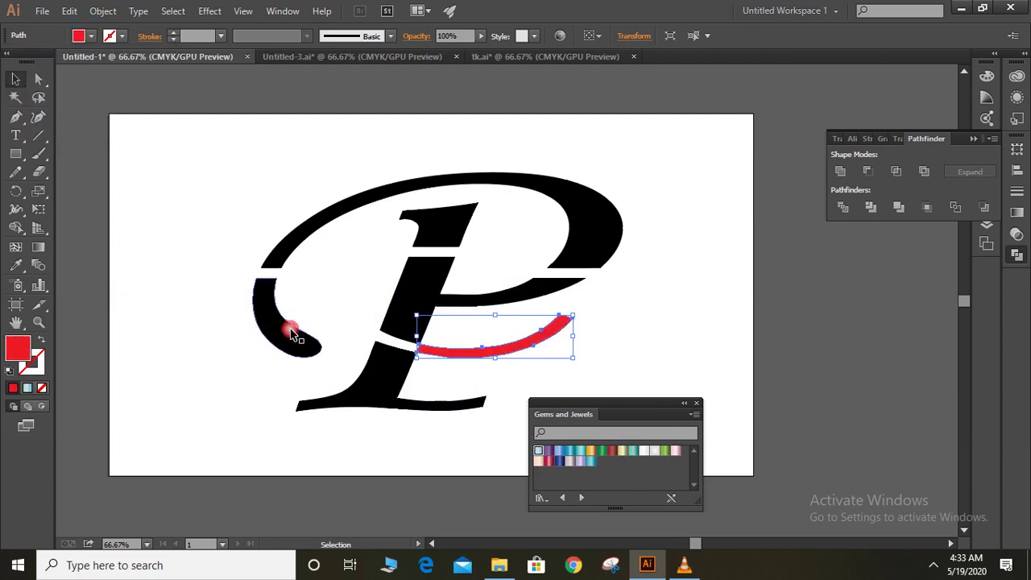
left_click(291, 332)
left_click(90, 36)
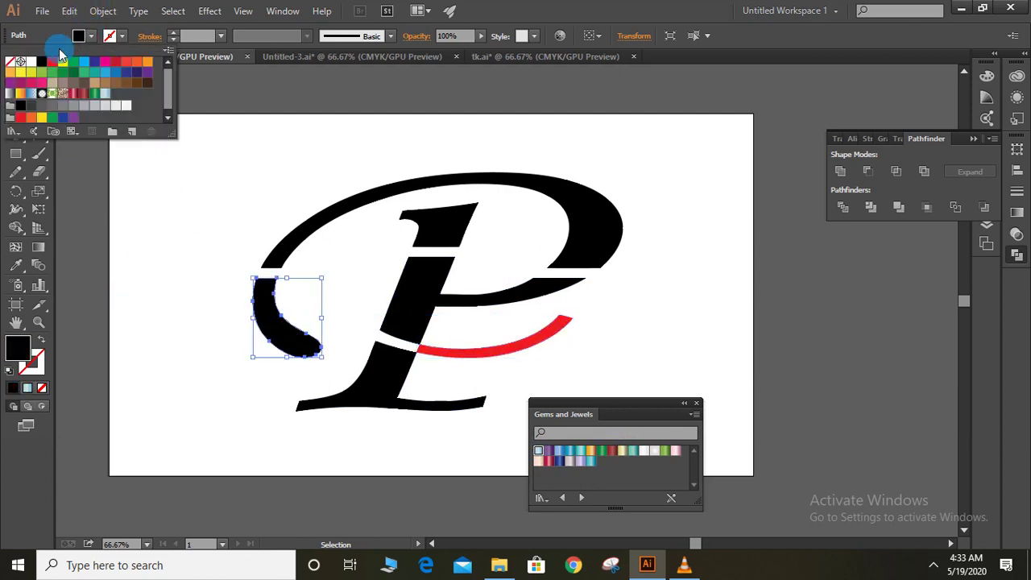
left_click(52, 62)
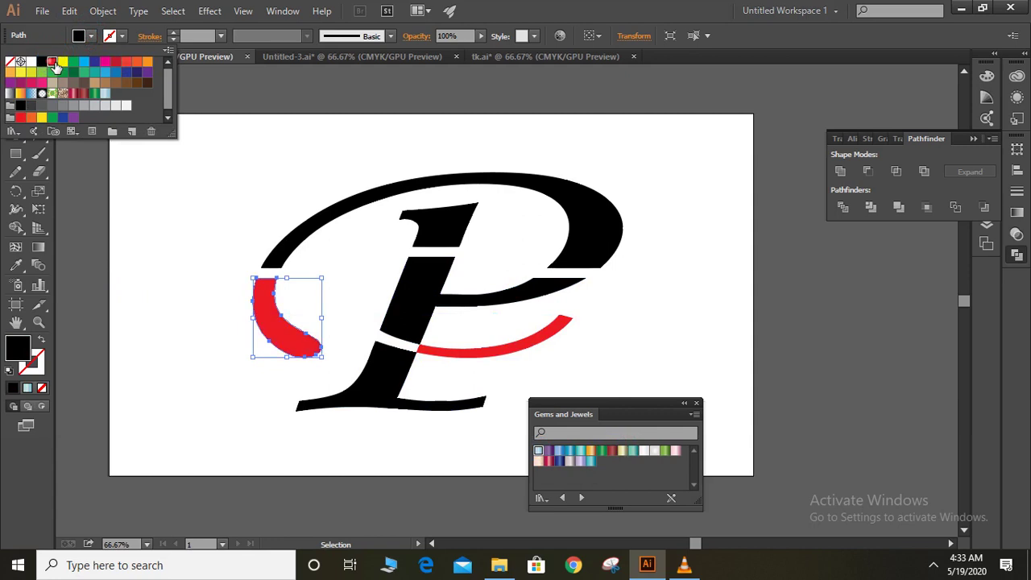
Fill the small top piece of the stem with red and deselect.
left_click(428, 223)
left_click(91, 36)
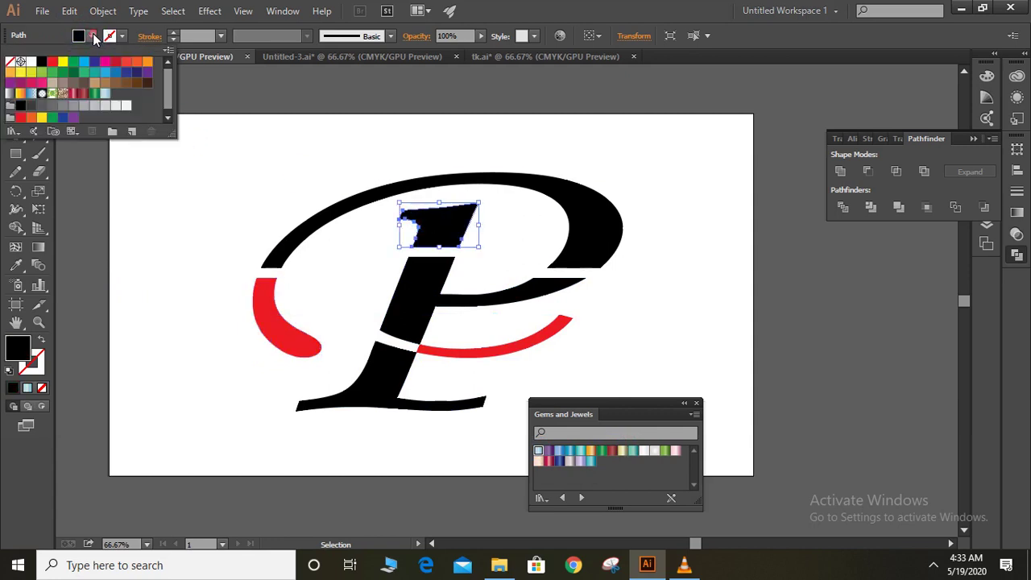
left_click(58, 69)
left_click(138, 198)
left_click(633, 334)
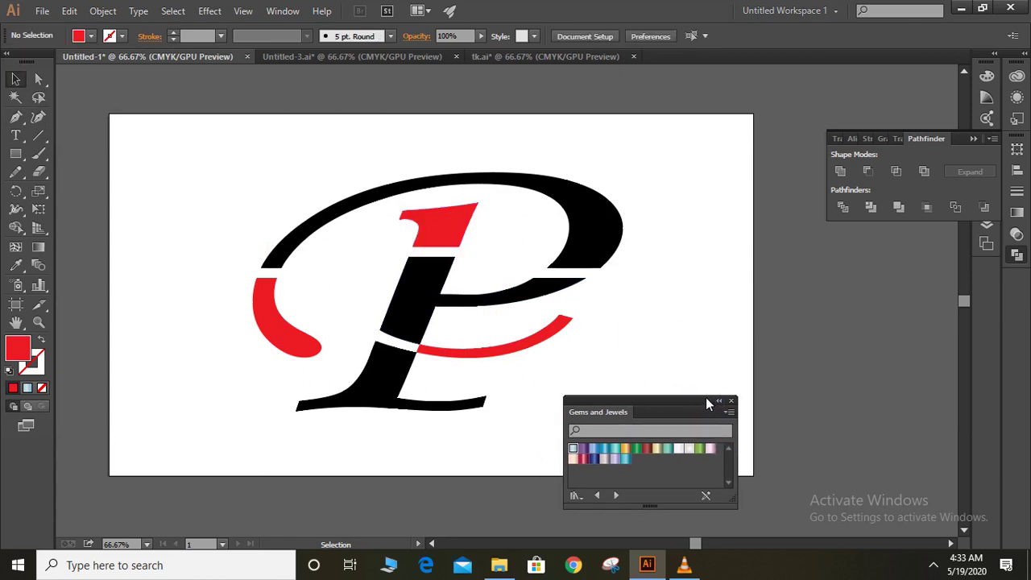
Move the gem gradient swatches off the artboard and group all the logo pieces.
left_click_drag(675, 407, 925, 308)
left_click_drag(282, 145, 580, 444)
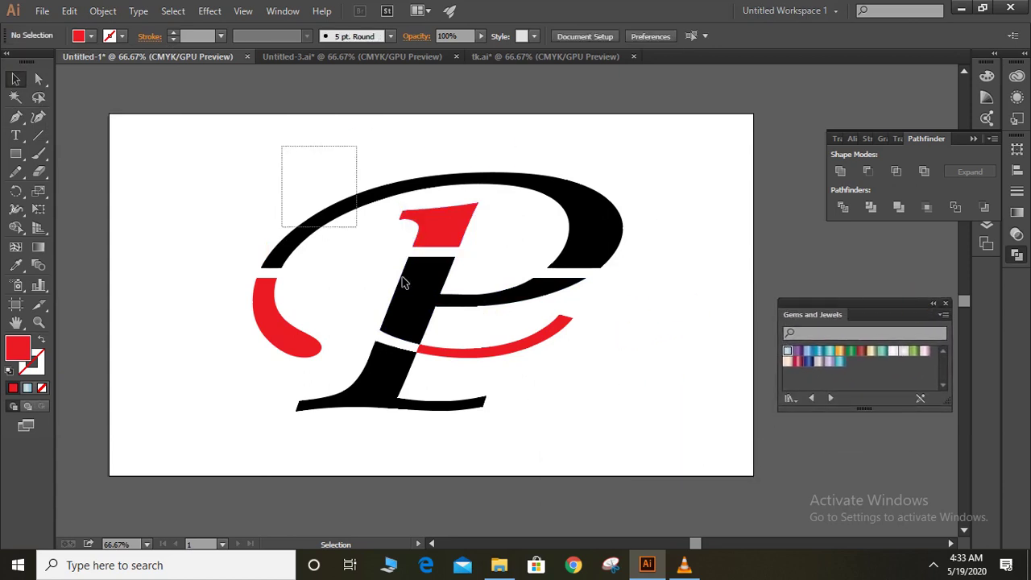
right_click(520, 352)
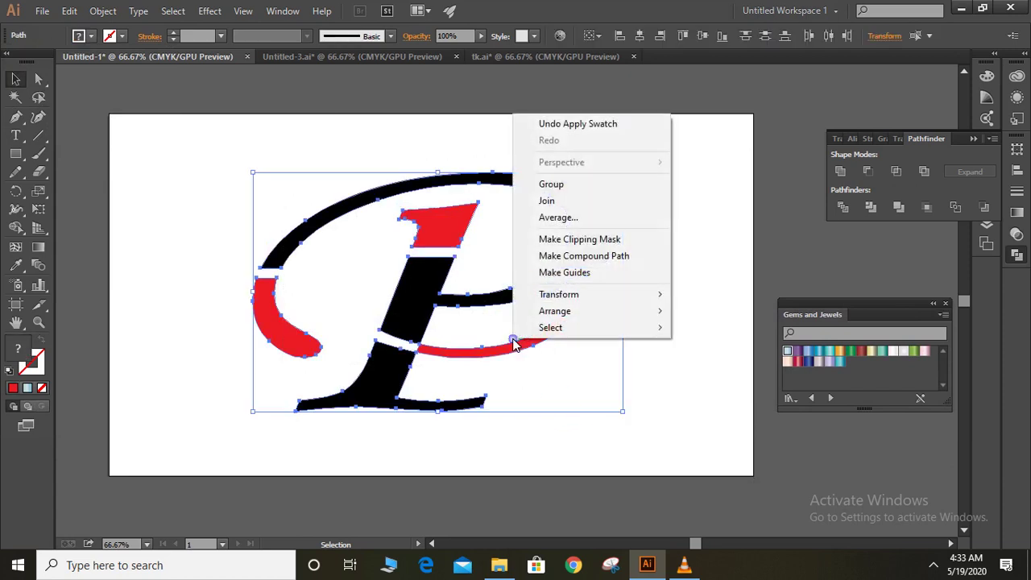
left_click(557, 185)
left_click(688, 301)
Move the logo group up and left, then scale it up to fill the artboard.
left_click_drag(390, 194, 352, 183)
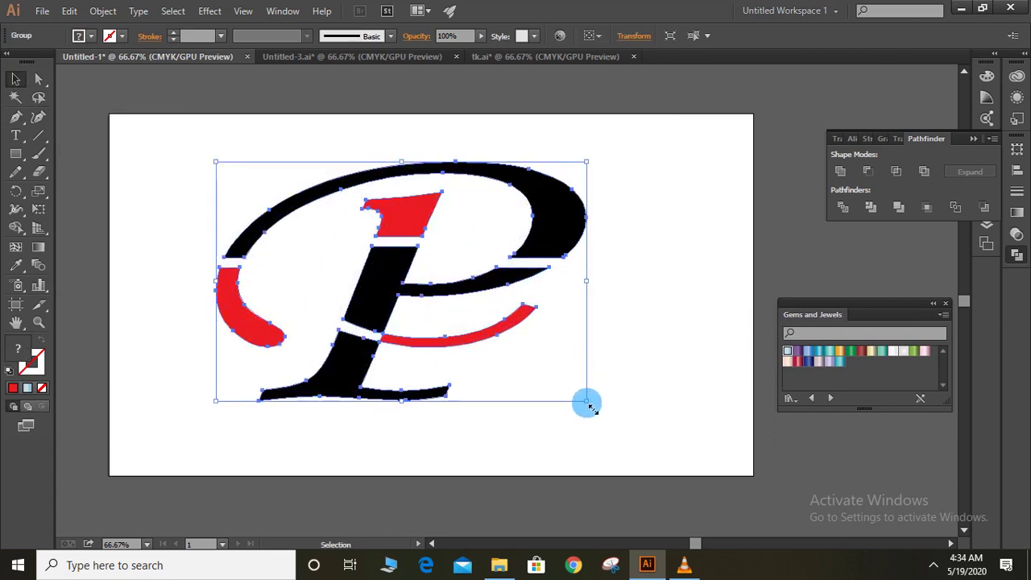
left_click_drag(587, 401, 692, 450)
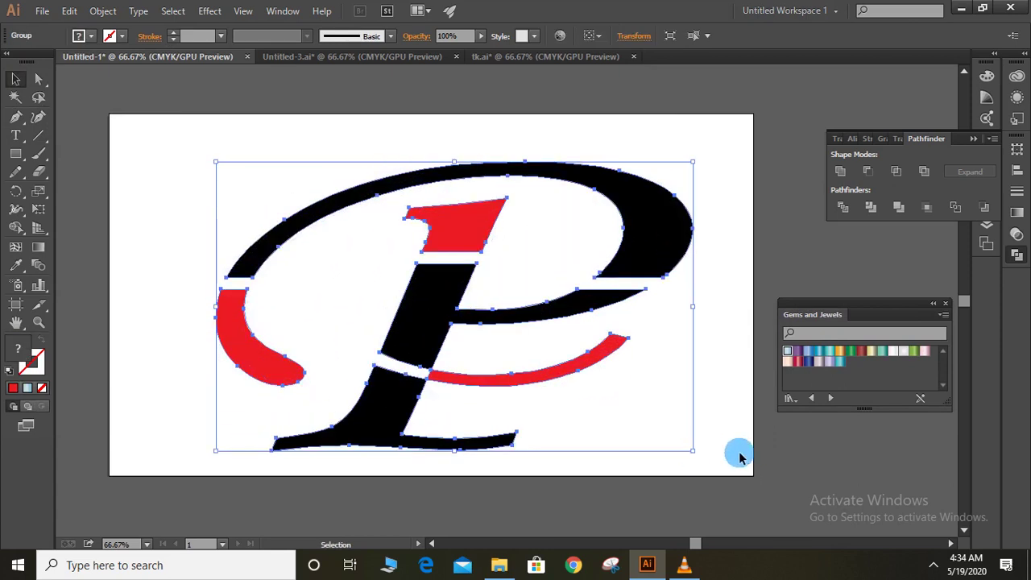
left_click(811, 470)
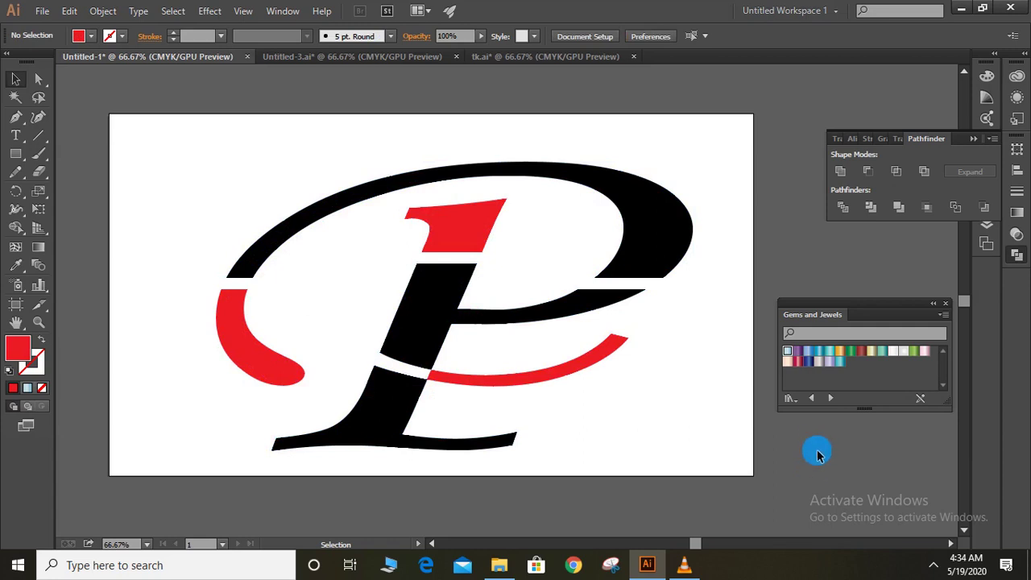
key("ctrl")
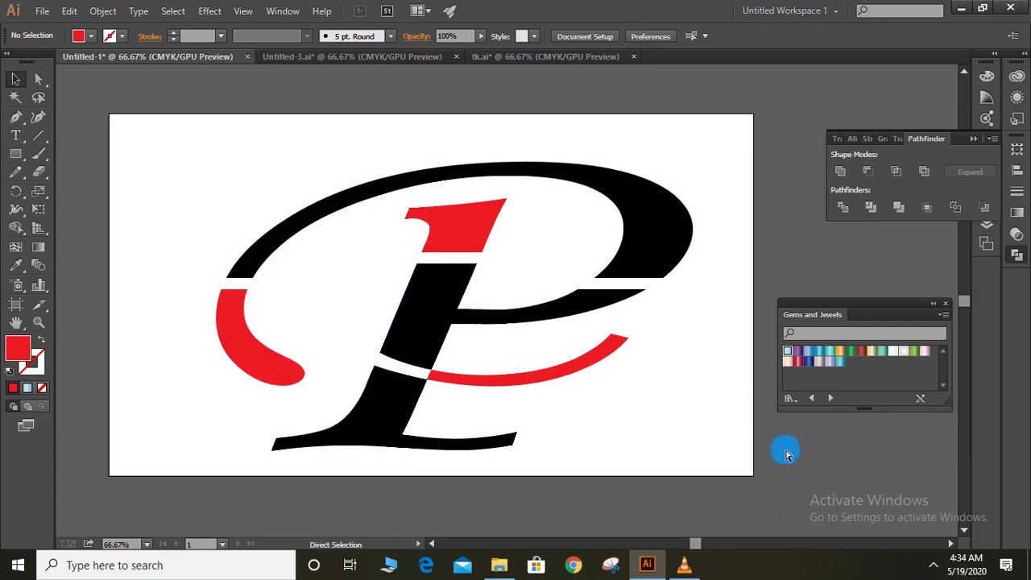